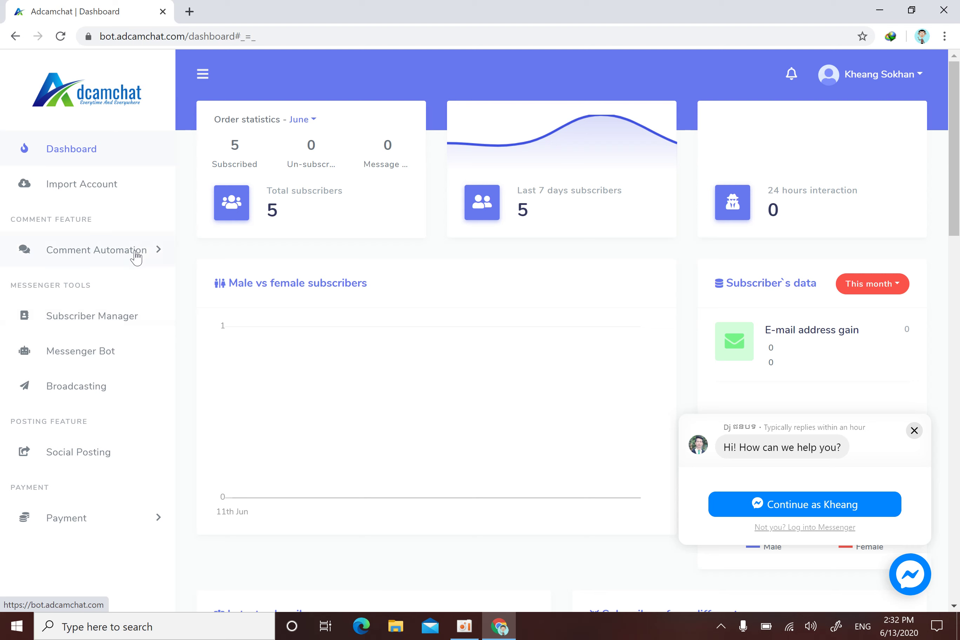
Step: Open the Sync subscribers page from the Subscriber Manager and dismiss the Messenger chat greeting
click(136, 255)
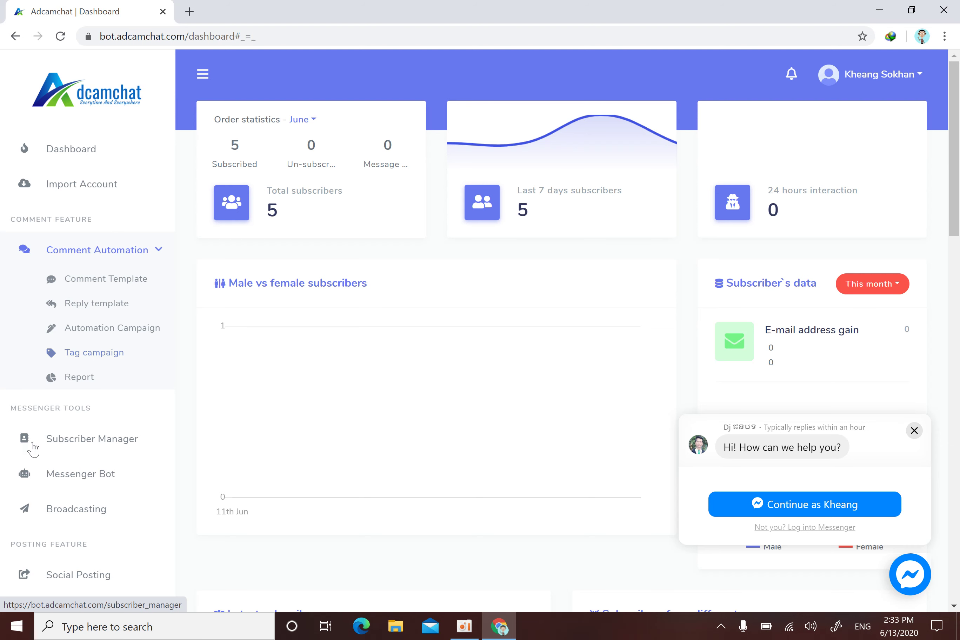
click(116, 442)
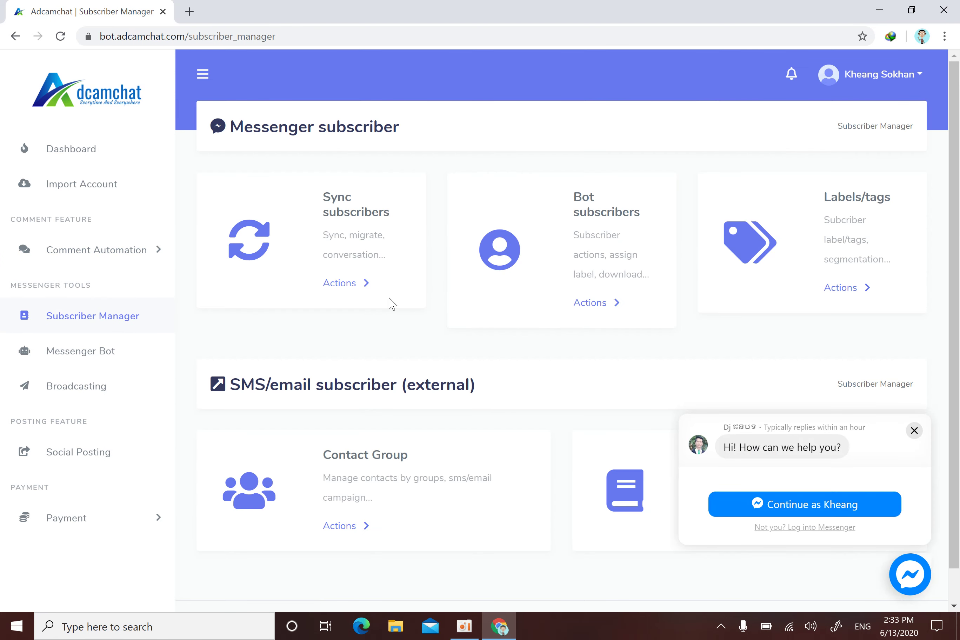
drag(391, 215, 321, 194)
drag(641, 212, 574, 191)
drag(892, 200, 823, 197)
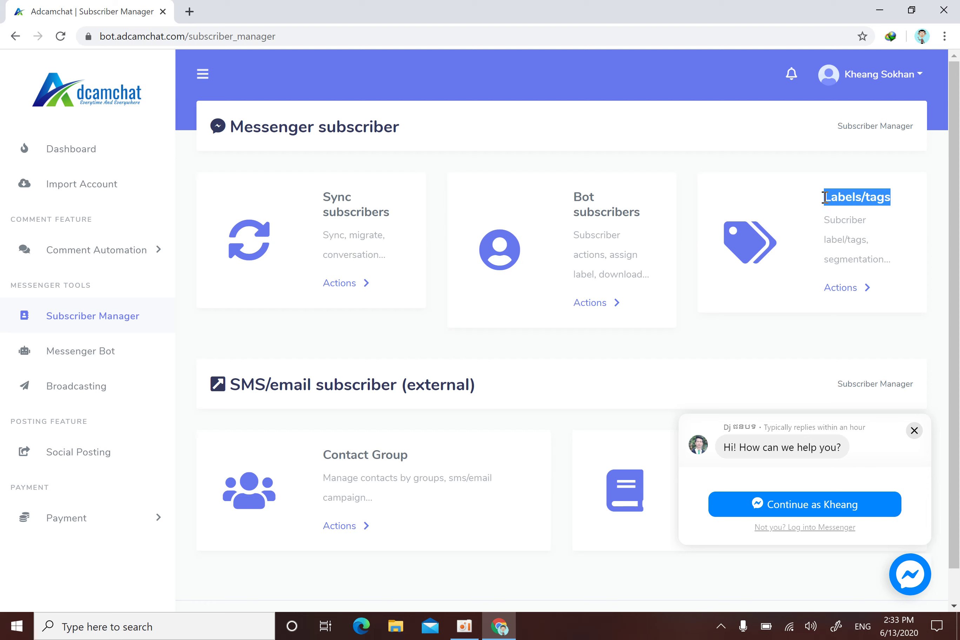
click(914, 430)
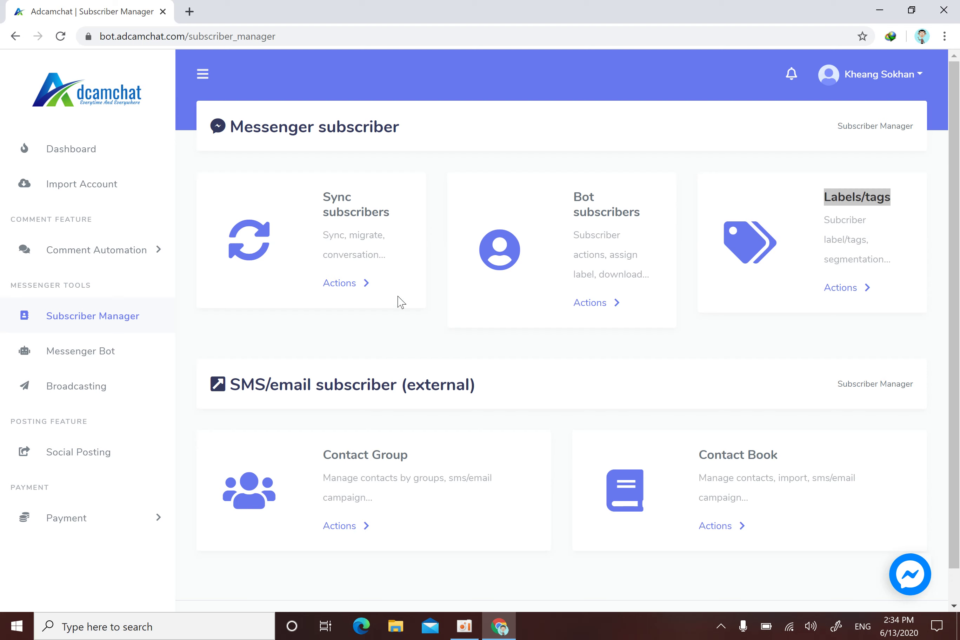
click(337, 285)
click(336, 285)
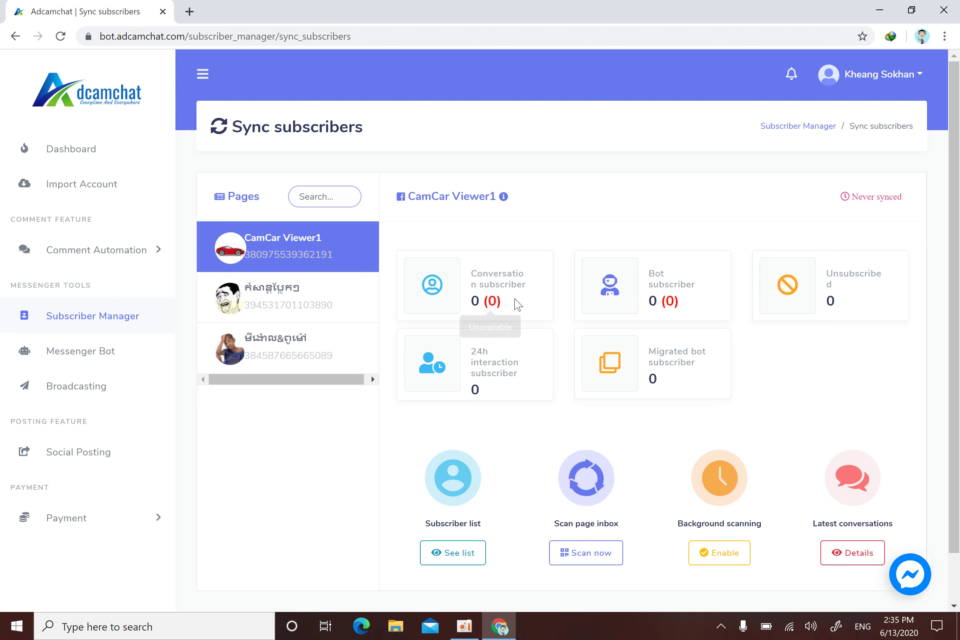
Step: Review the conversation, bot, unsubscribed and 24h interaction subscriber statistics of the CamCar Viewer1 page
drag(505, 305, 472, 303)
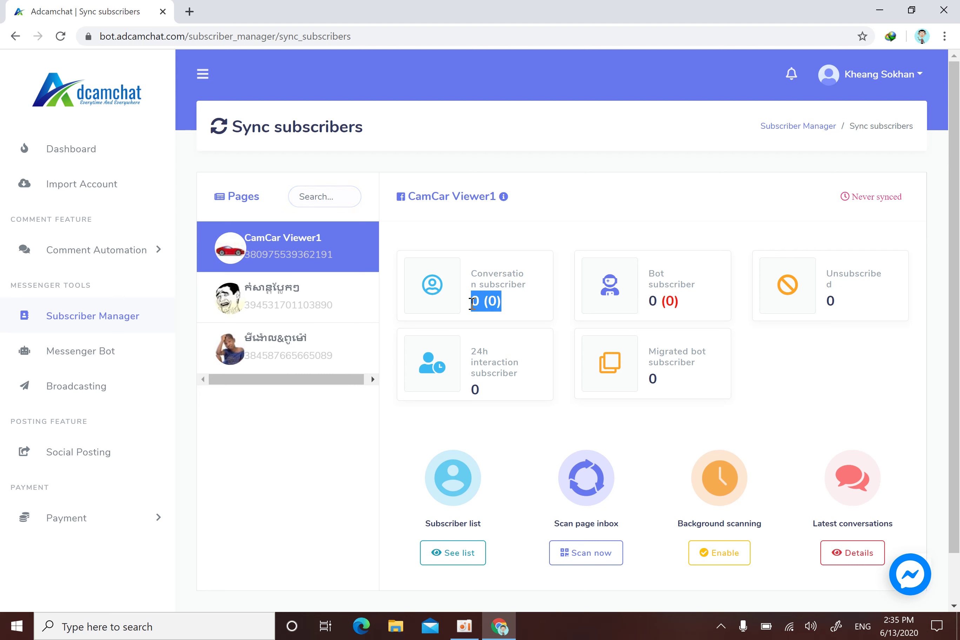
click(533, 320)
drag(470, 275, 531, 291)
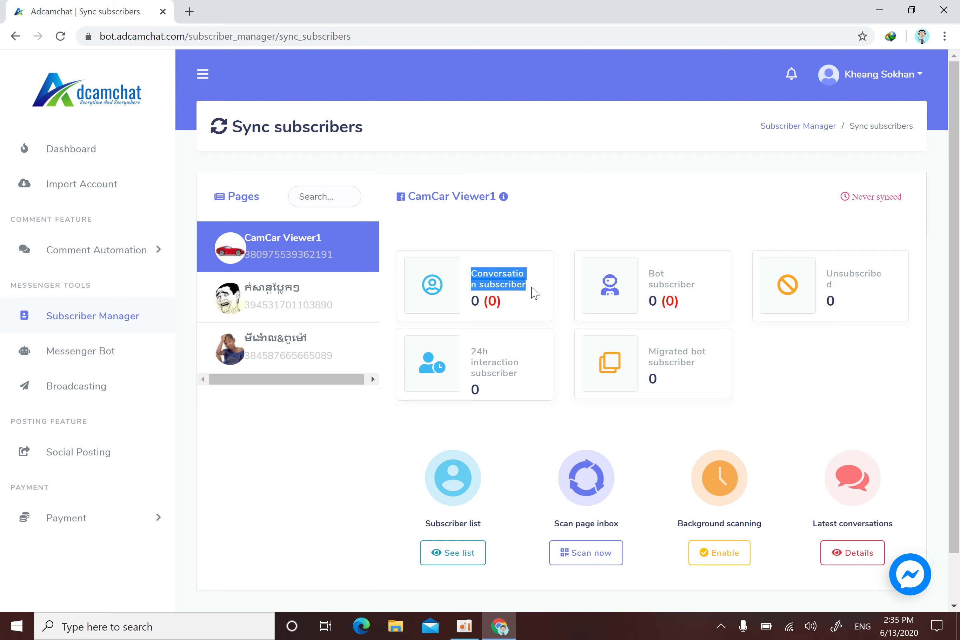
drag(720, 302, 643, 284)
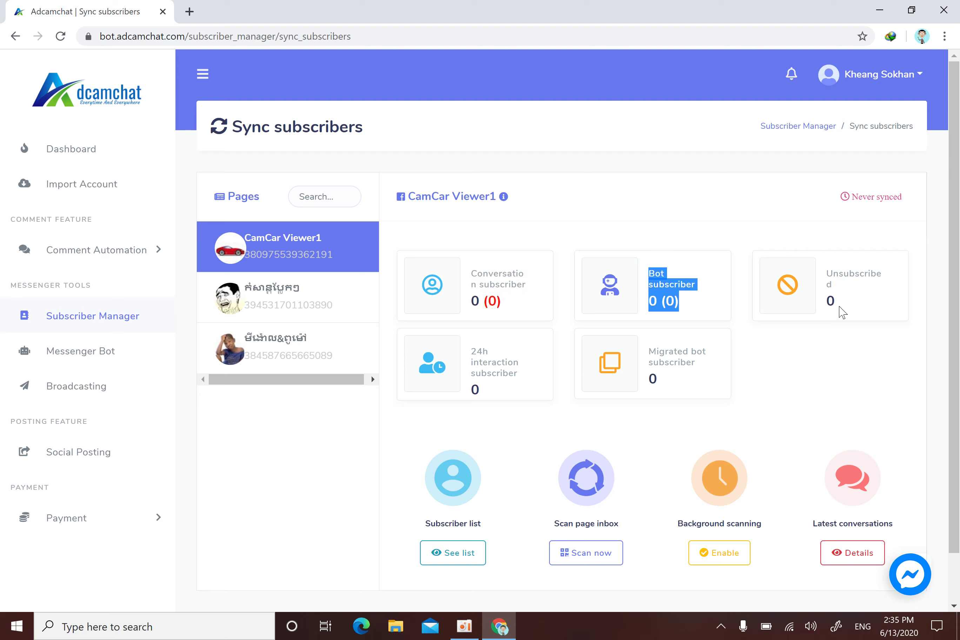
drag(840, 312, 824, 284)
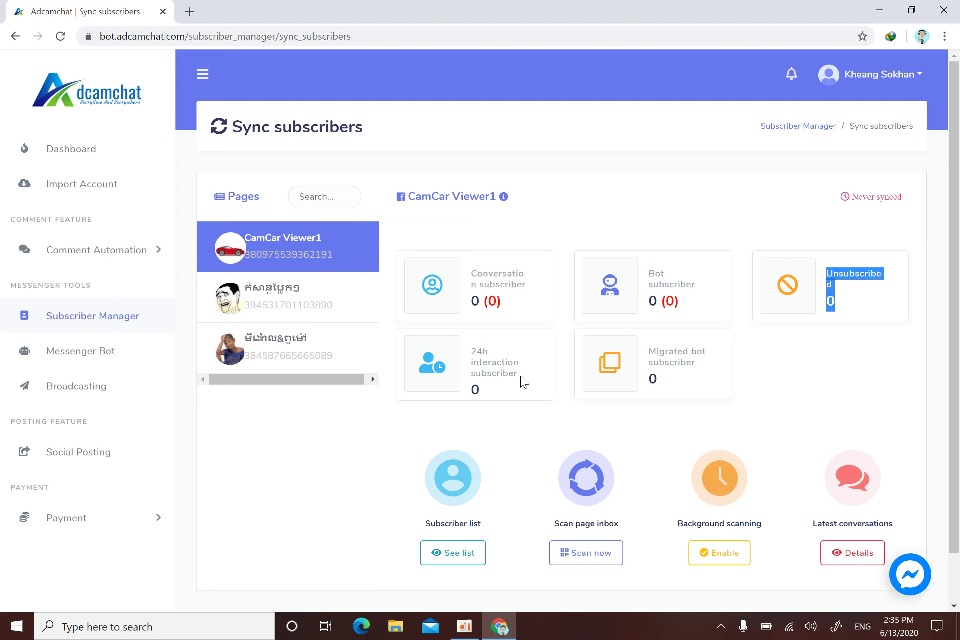
drag(489, 350, 470, 351)
triple_click(473, 362)
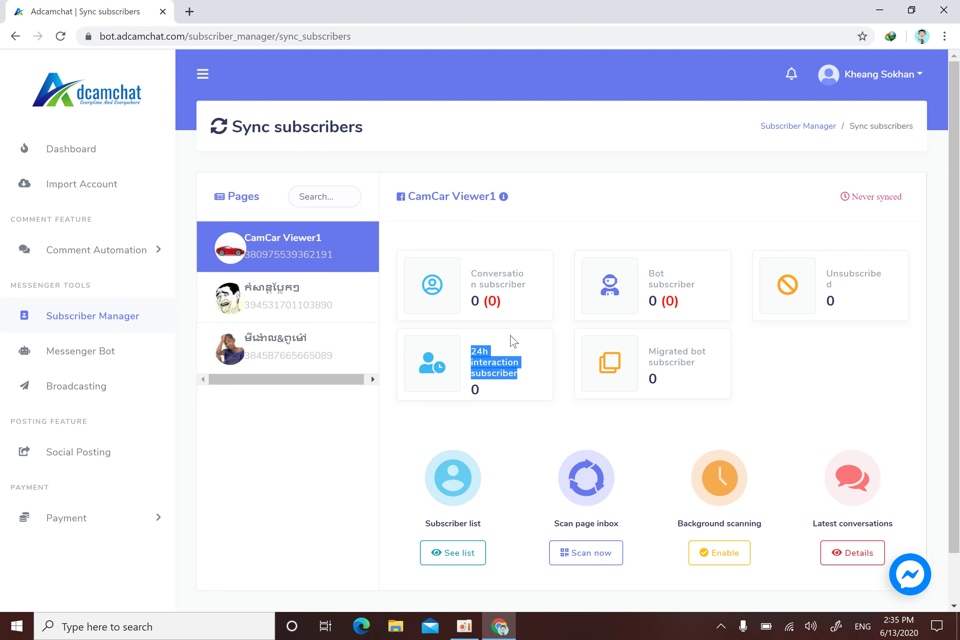
Step: Compare the conversation subscriber and bot subscriber counts of the CamCar Viewer1 page
drag(510, 305, 471, 308)
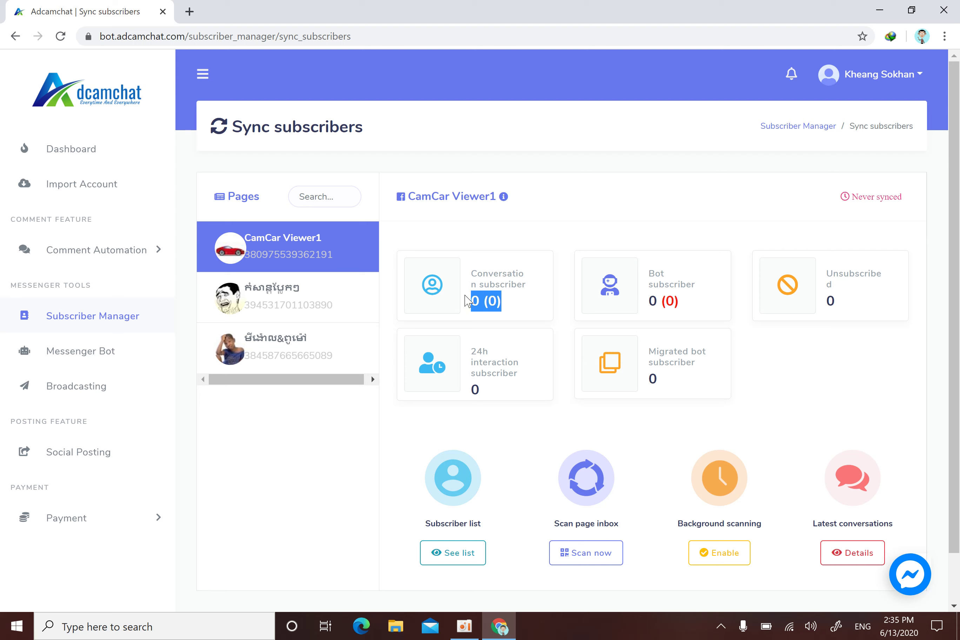
drag(674, 300, 469, 274)
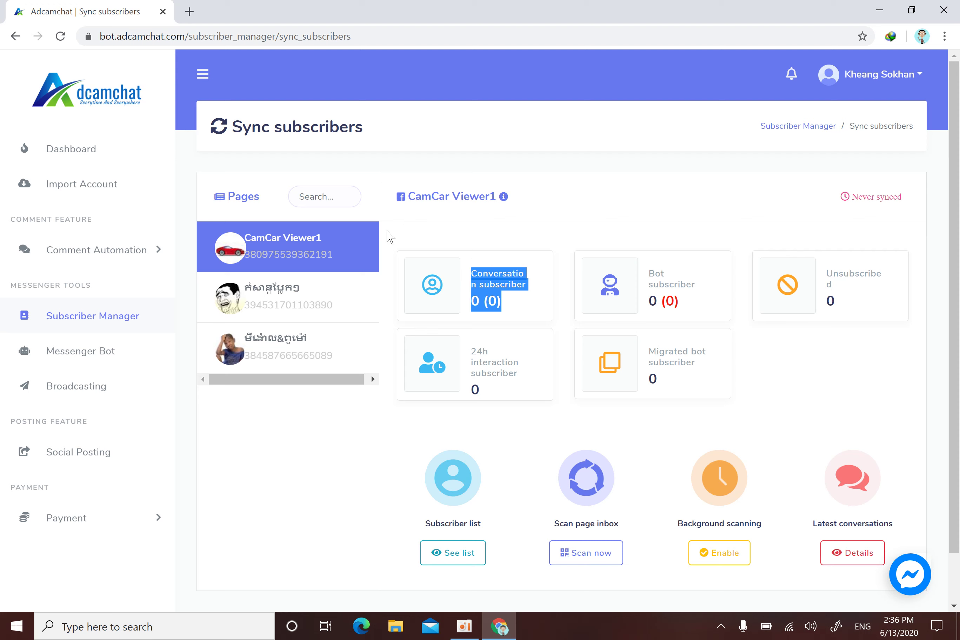
click(505, 312)
drag(681, 311, 641, 278)
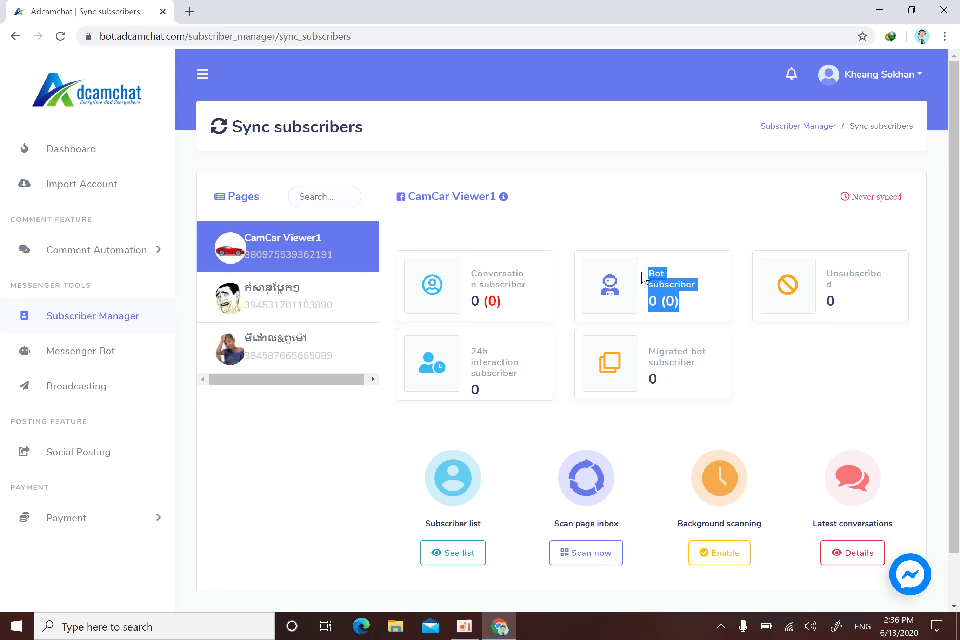
drag(514, 308, 472, 301)
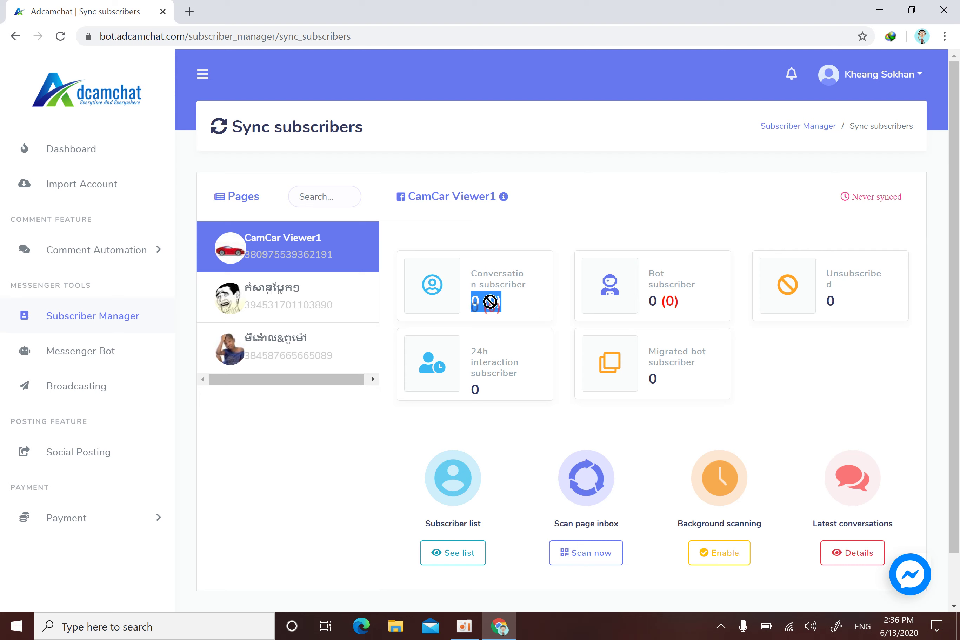
drag(471, 301, 529, 308)
drag(697, 300, 646, 312)
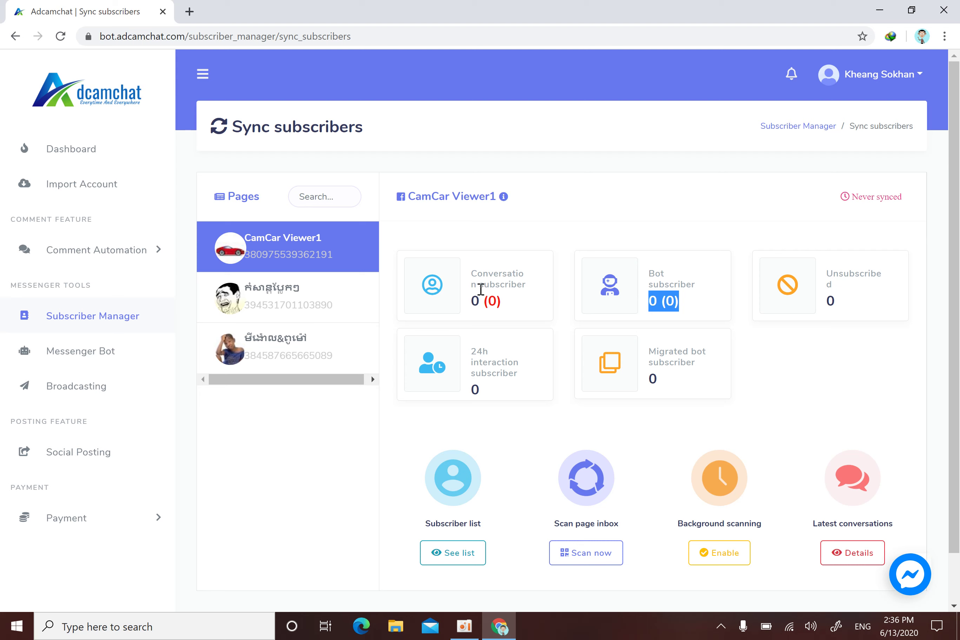
drag(511, 304, 474, 302)
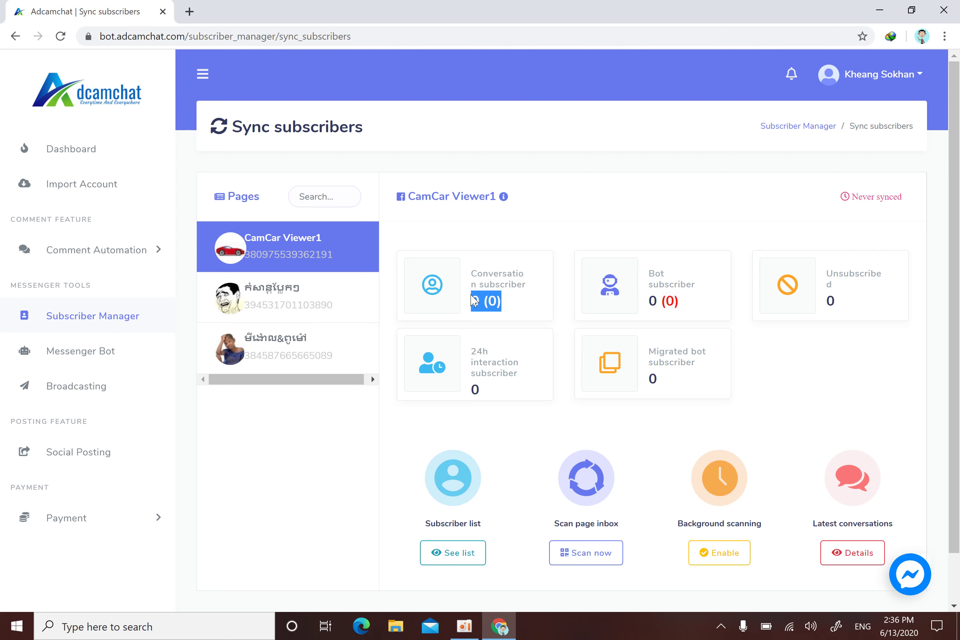
click(491, 304)
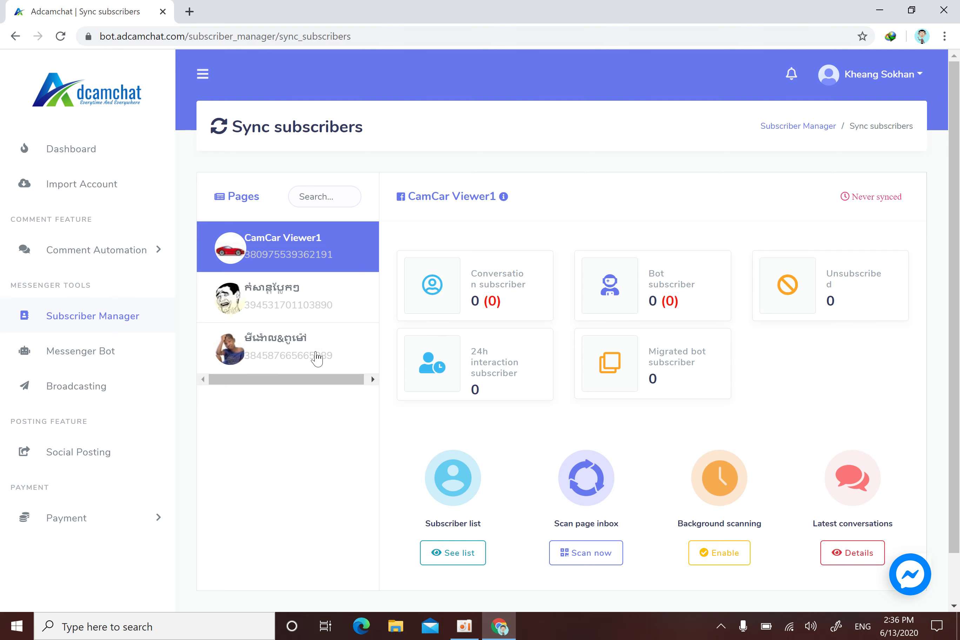
Step: Select the third Facebook page in the Pages list and enable background scanning for it
click(282, 354)
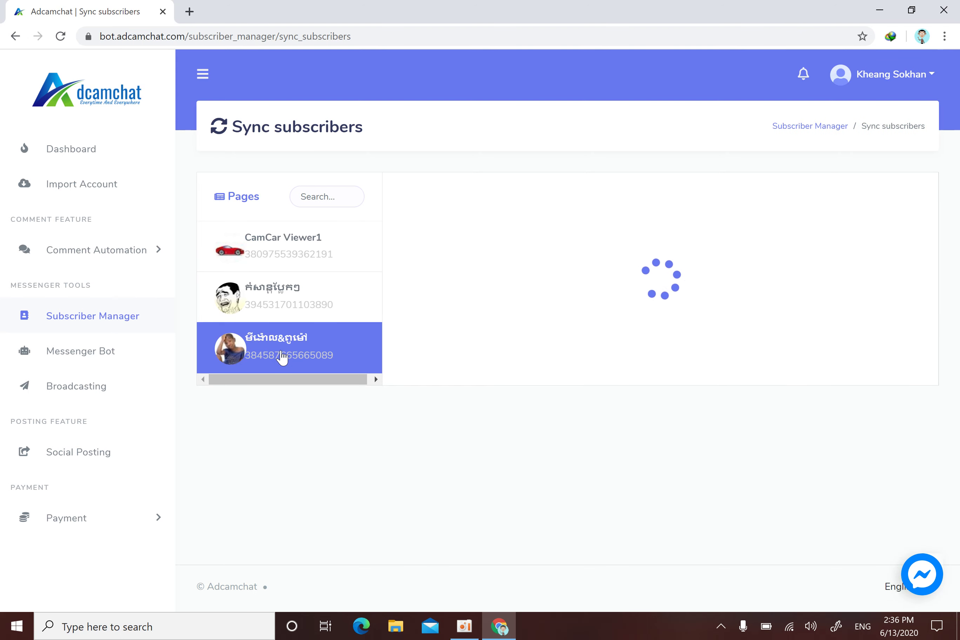
drag(507, 311, 465, 307)
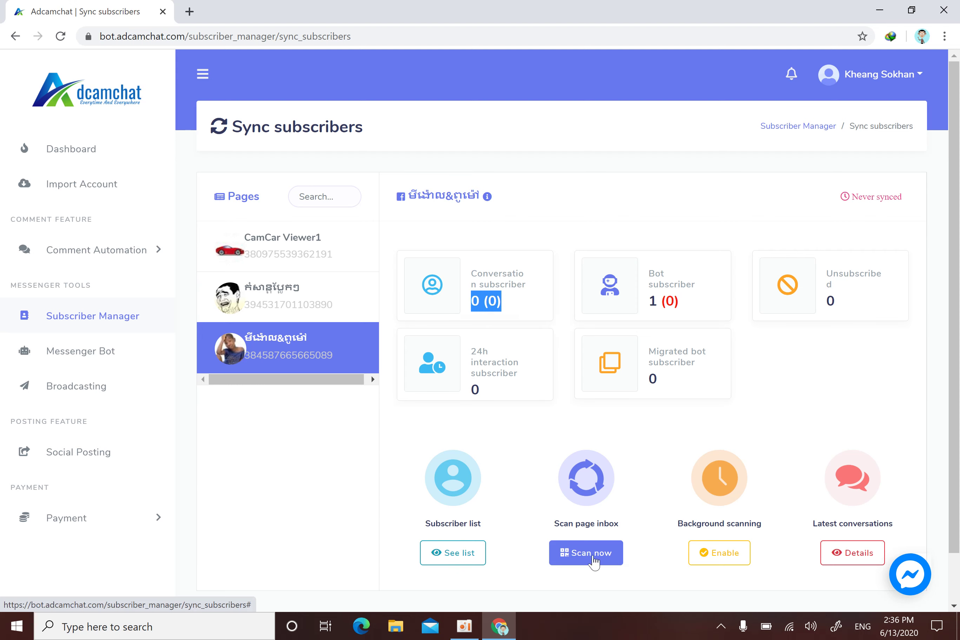
click(733, 559)
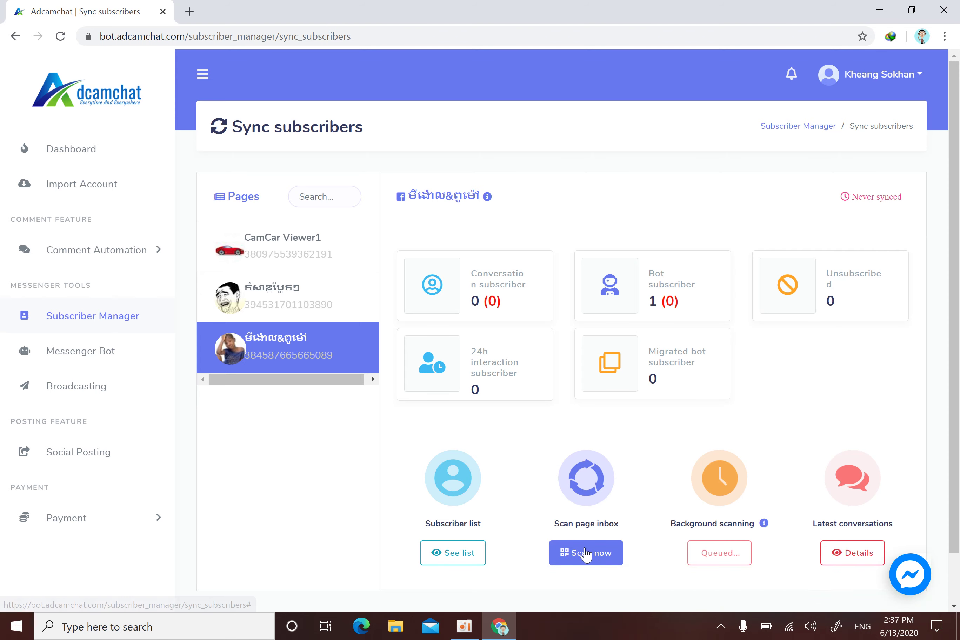
Step: Scan the selected page's inbox for all subscribers using the Inbox folder, and close the scan dialog
click(585, 554)
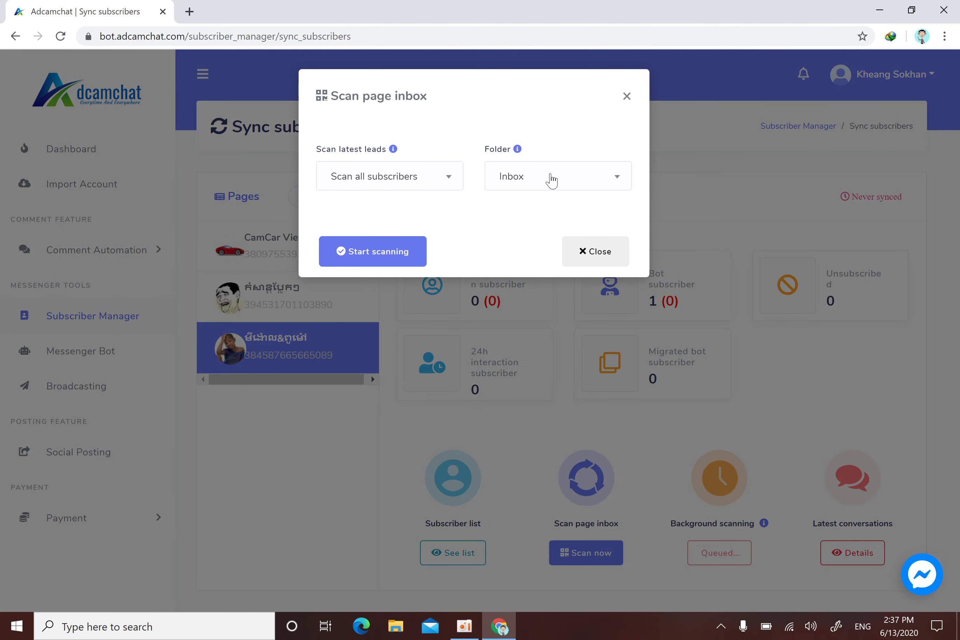
click(552, 181)
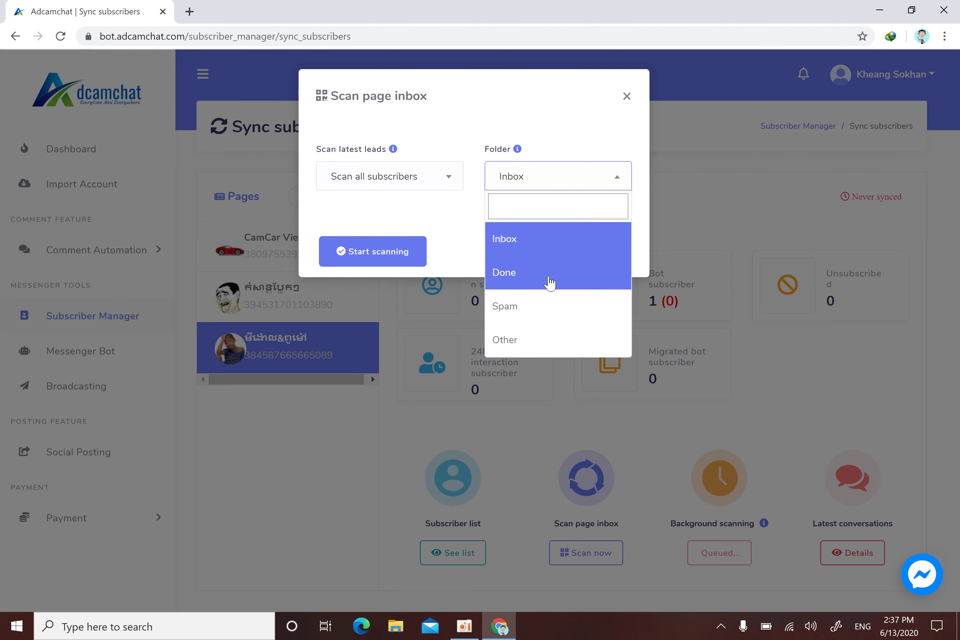
click(534, 238)
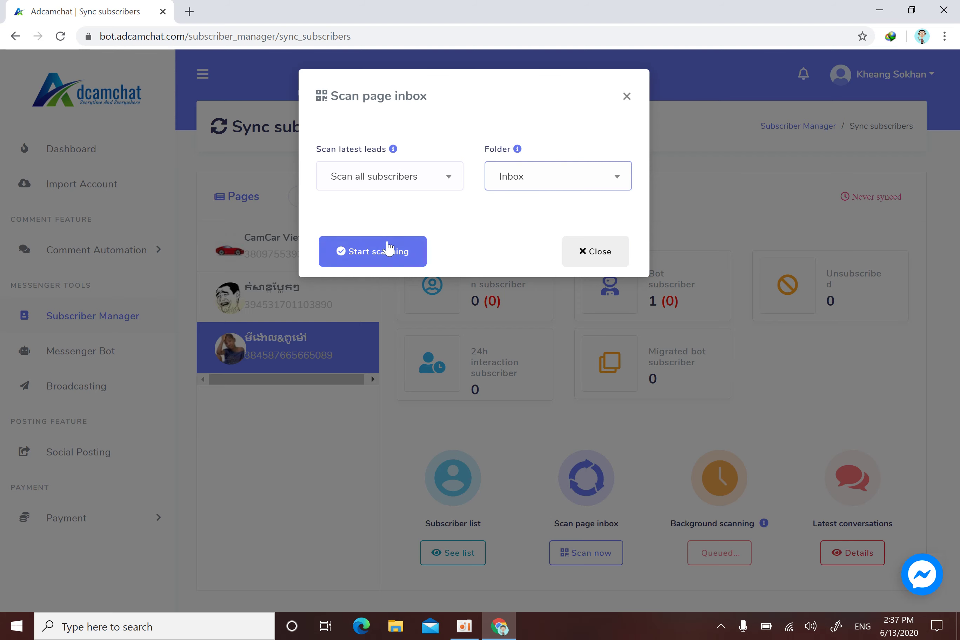
click(389, 250)
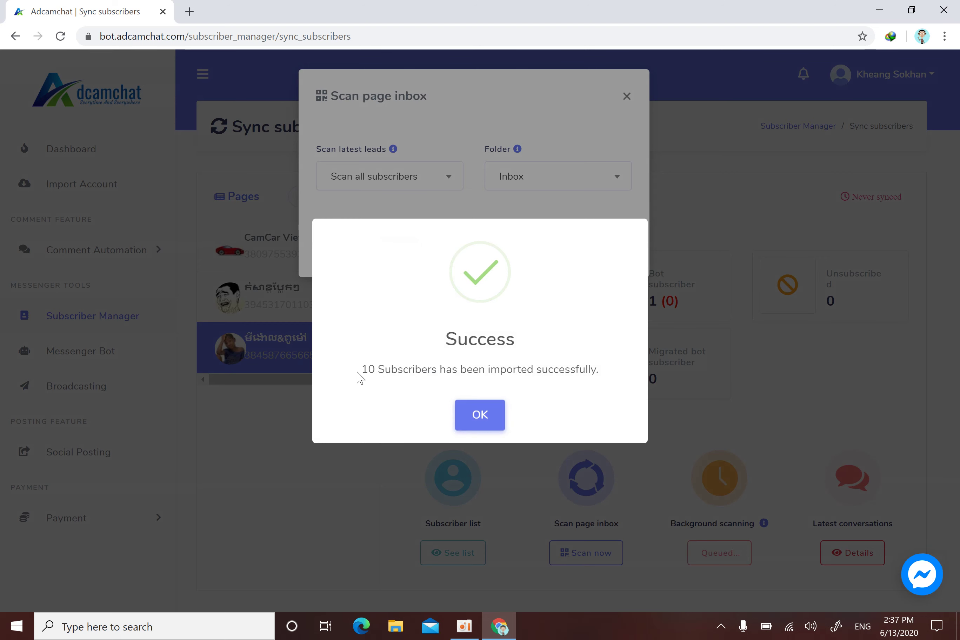
drag(358, 375, 376, 373)
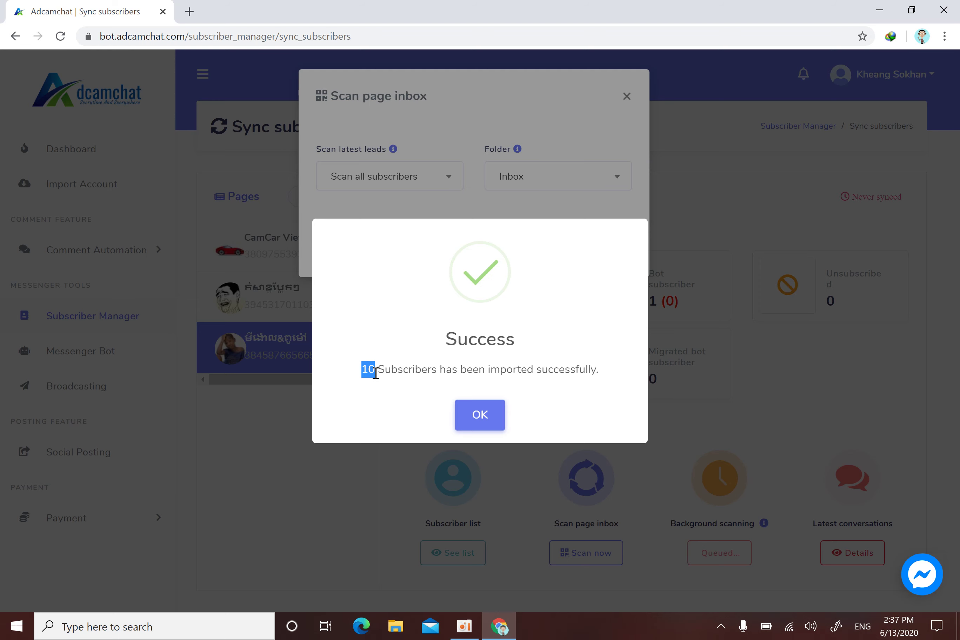
click(495, 423)
click(598, 254)
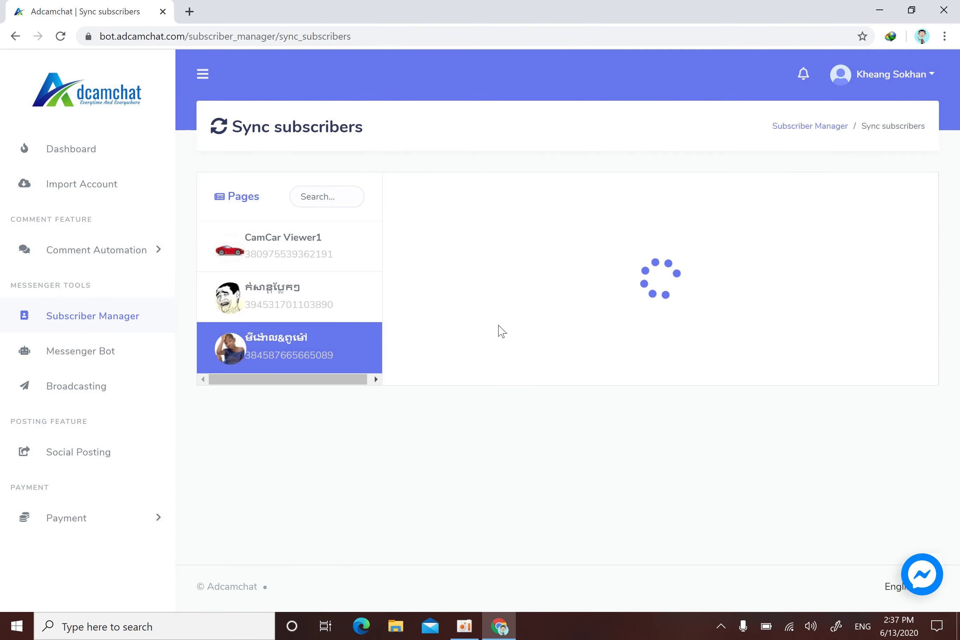
Step: Check the conversation subscriber and bot subscriber counts of the scanned page
drag(517, 308, 468, 306)
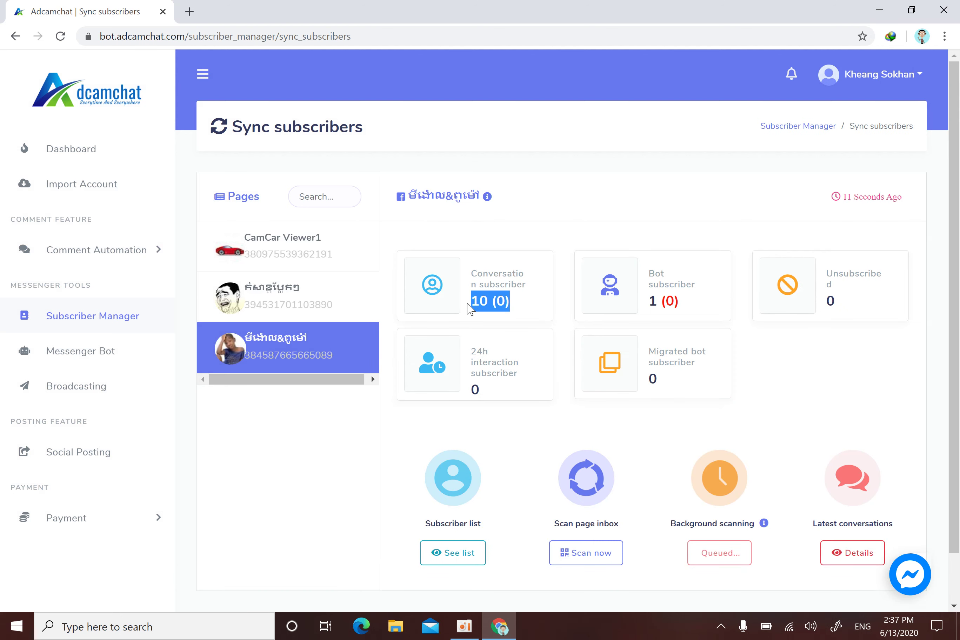
drag(683, 309, 648, 309)
click(688, 317)
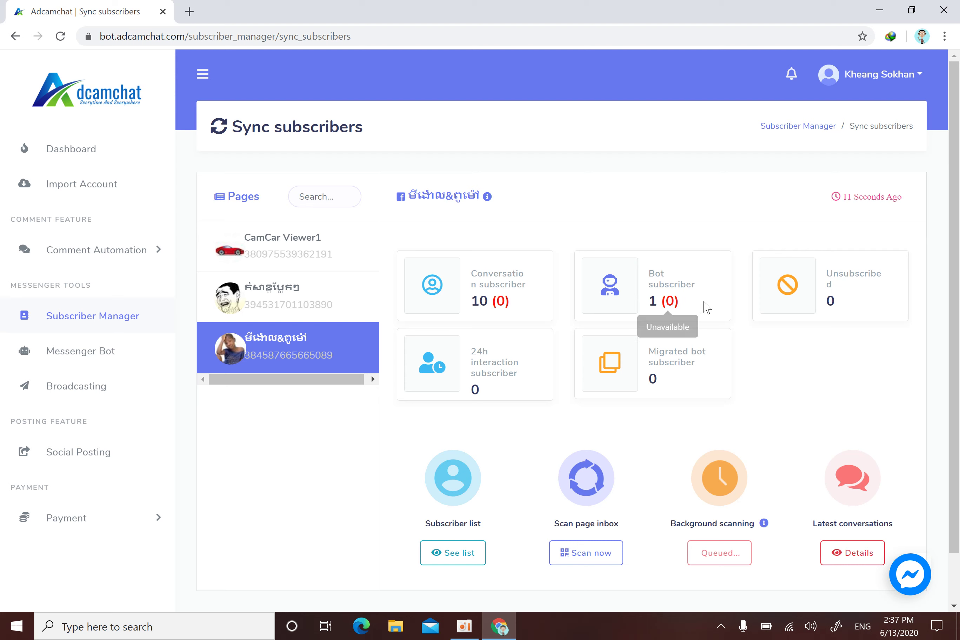
drag(699, 307, 646, 302)
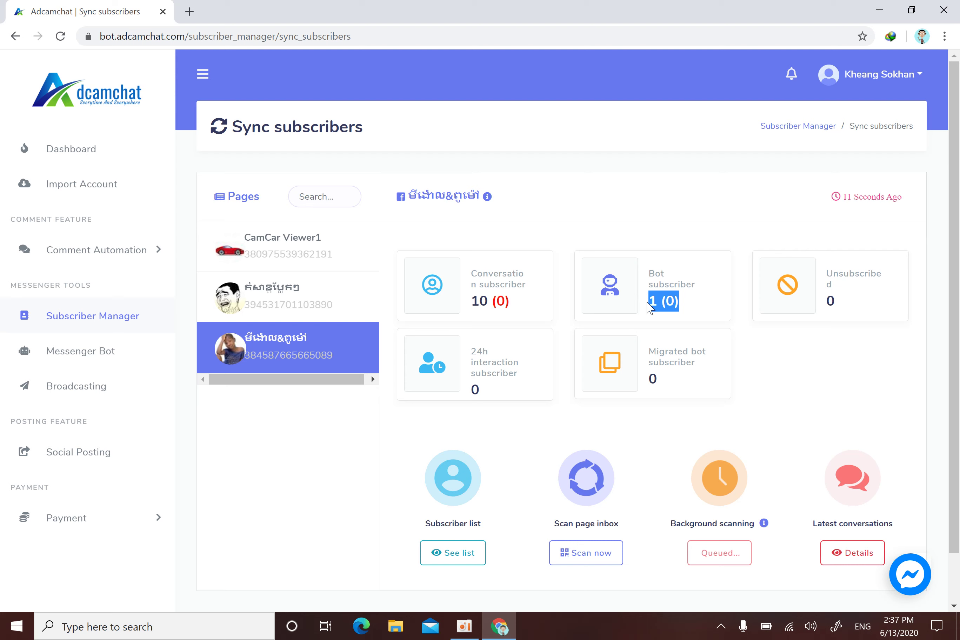
click(698, 308)
drag(505, 304, 467, 285)
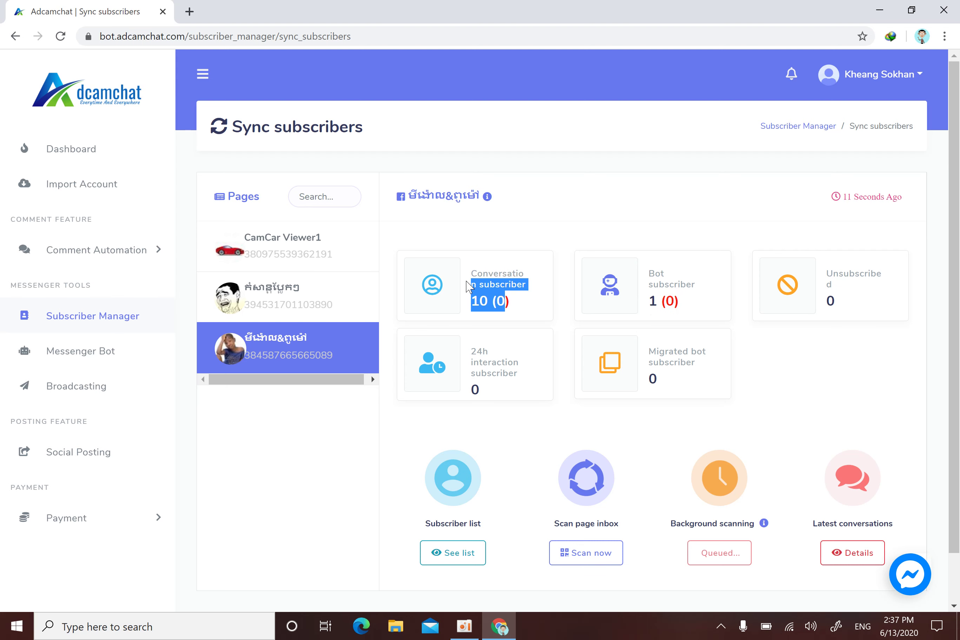
drag(681, 306, 652, 301)
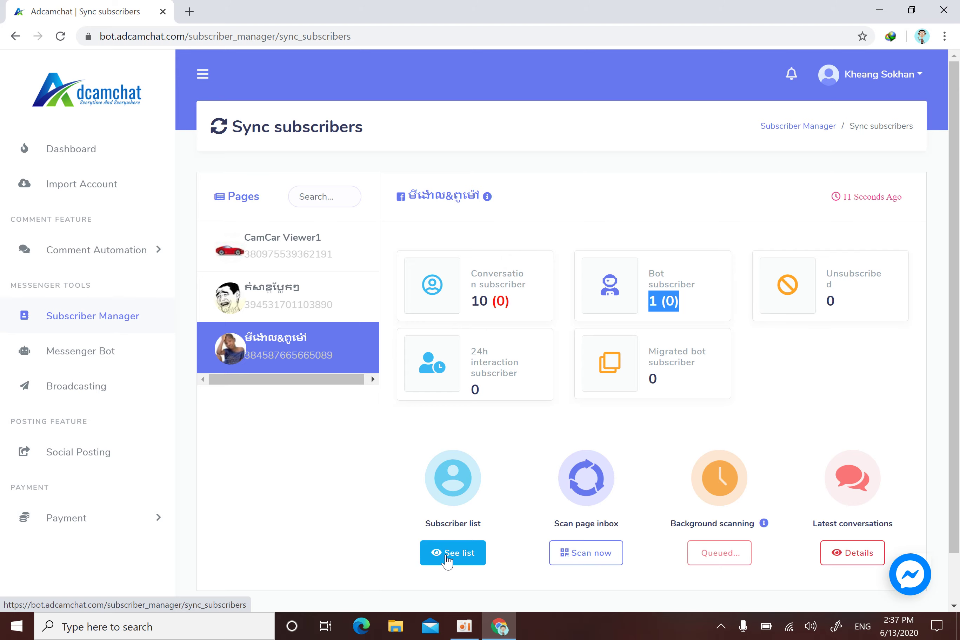
Step: In the selected page's subscriber list, show 1,000 entries per page and select all subscribers
click(446, 553)
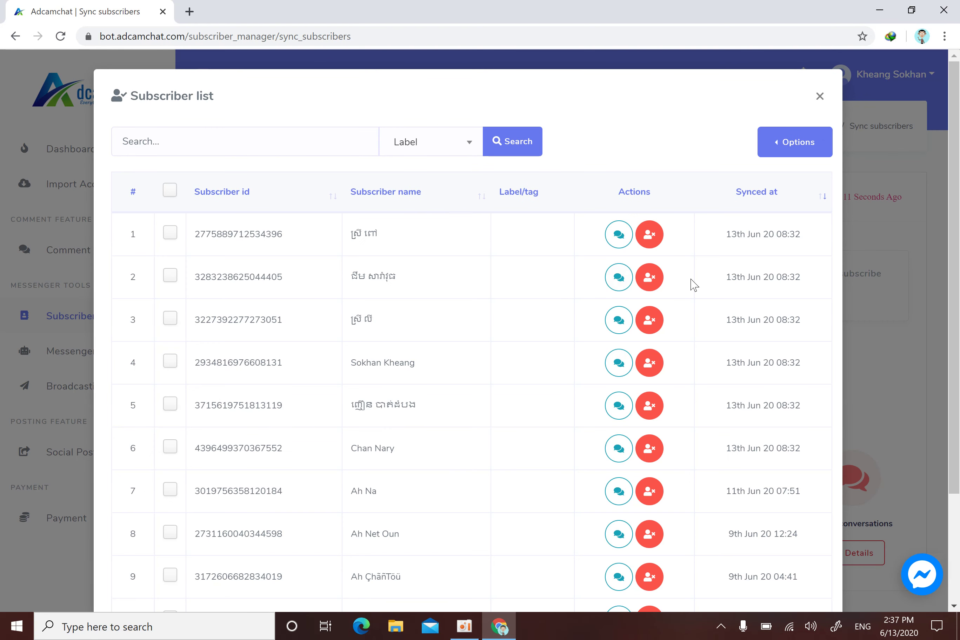
click(173, 194)
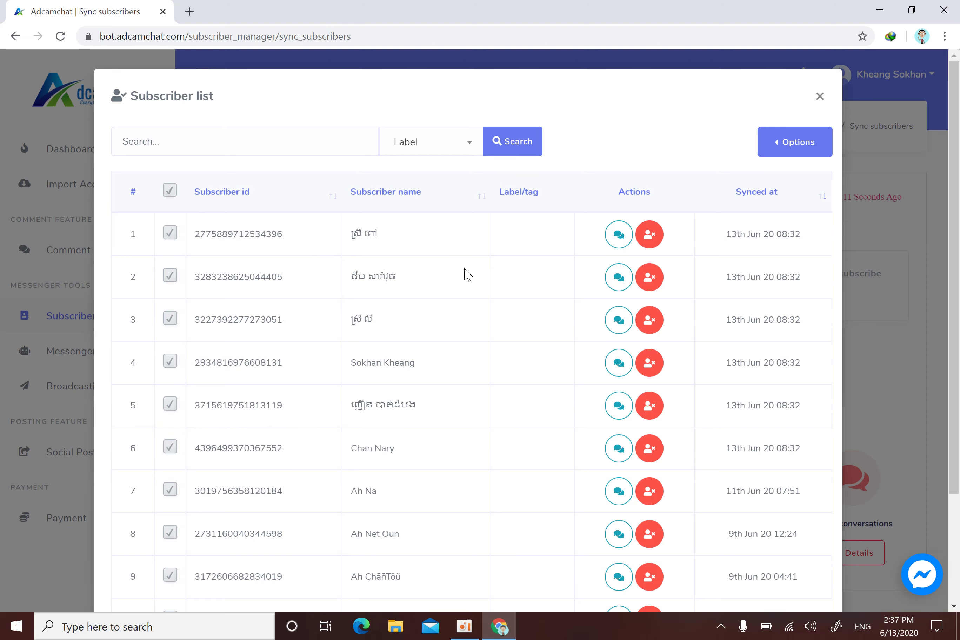
scroll(958, 105, down, 3)
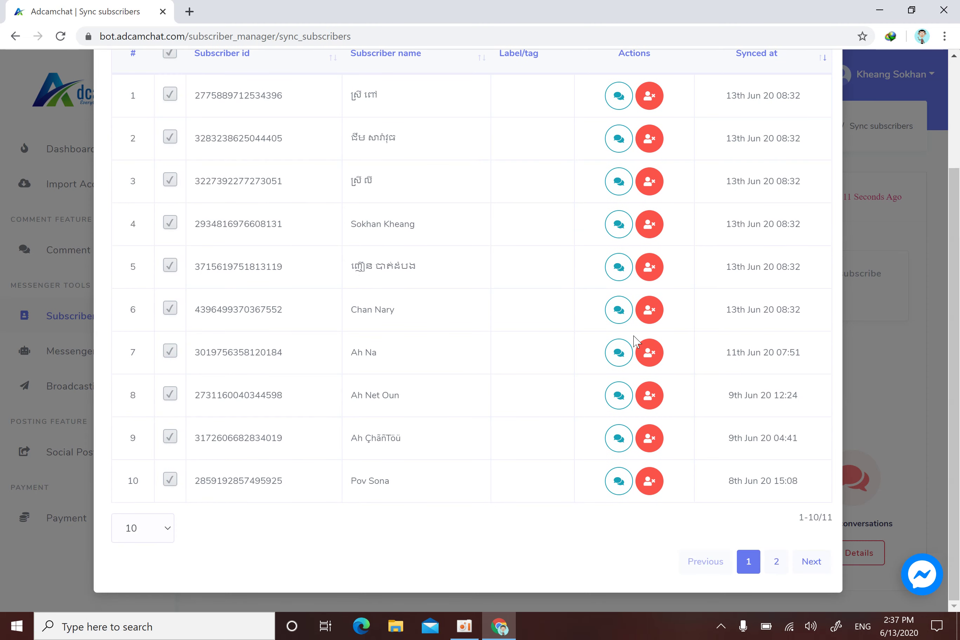
click(154, 534)
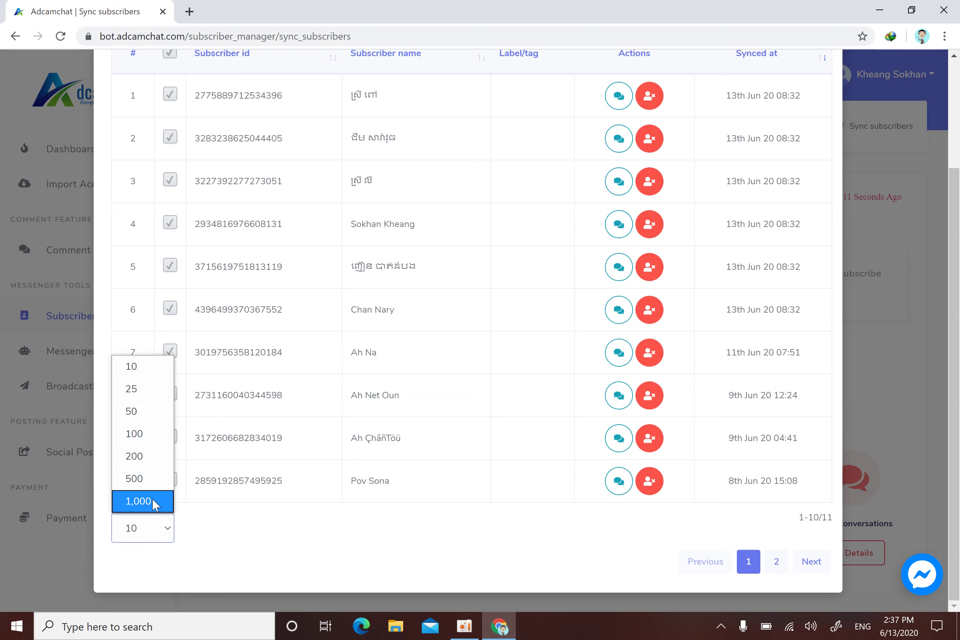
click(154, 511)
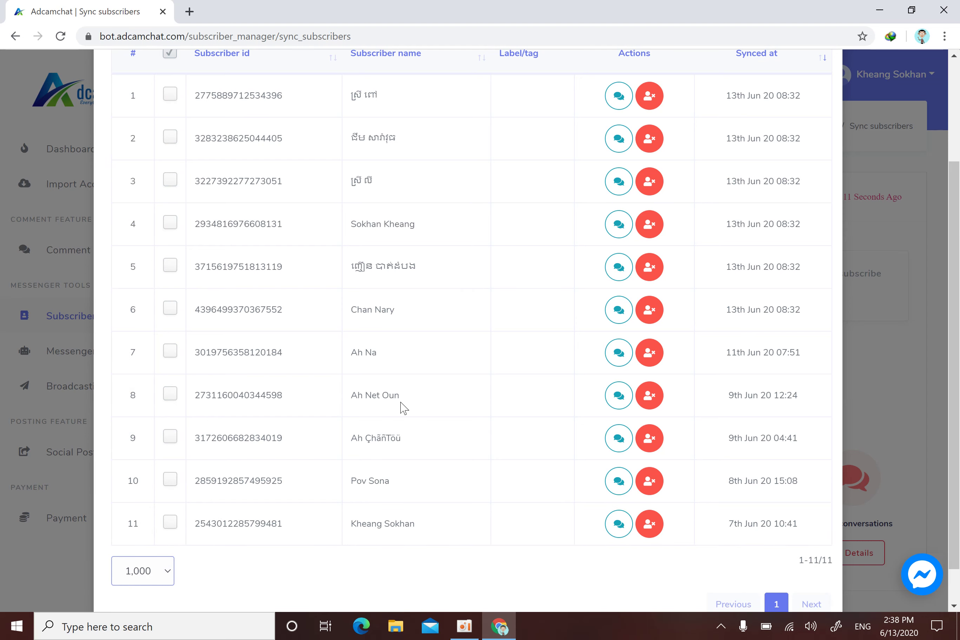
scroll(957, 232, up, 3)
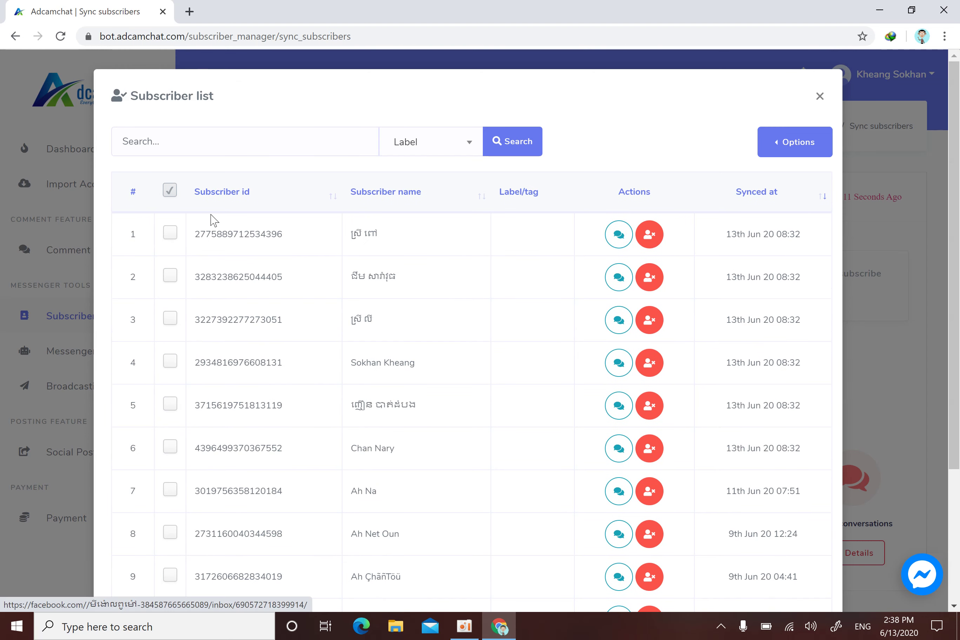
click(169, 193)
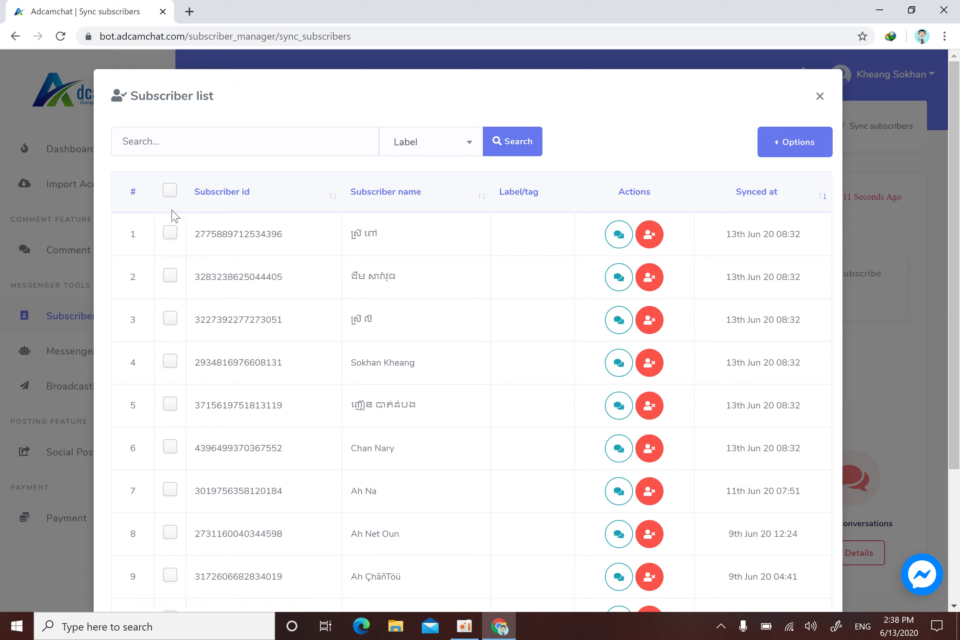
click(170, 192)
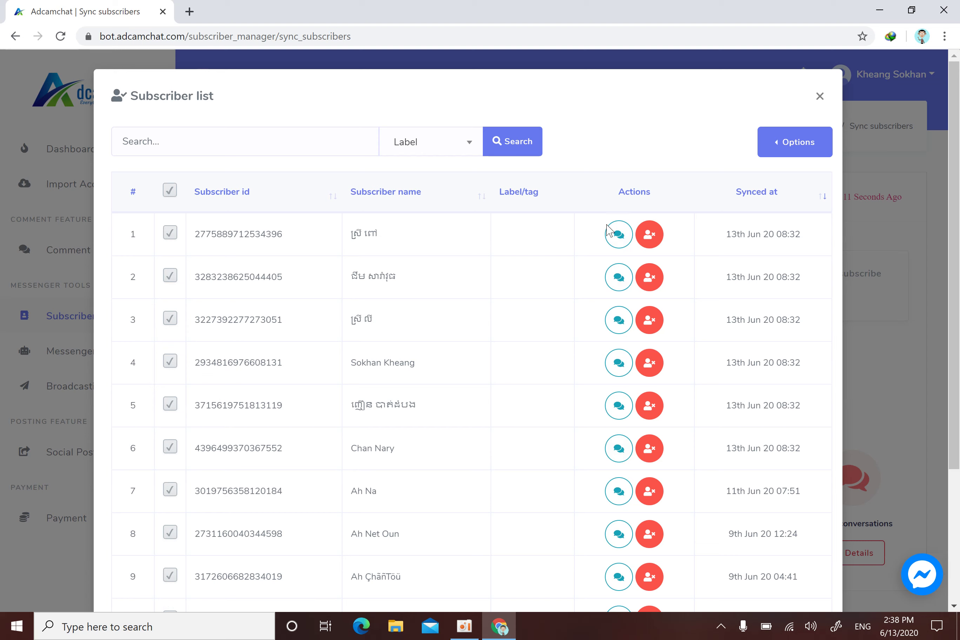
click(775, 148)
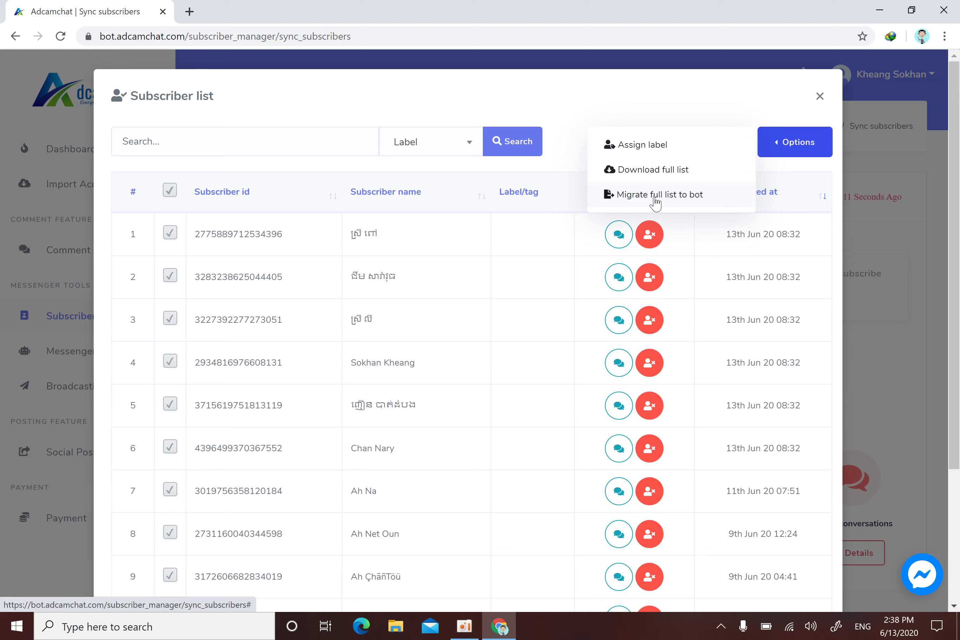
click(643, 150)
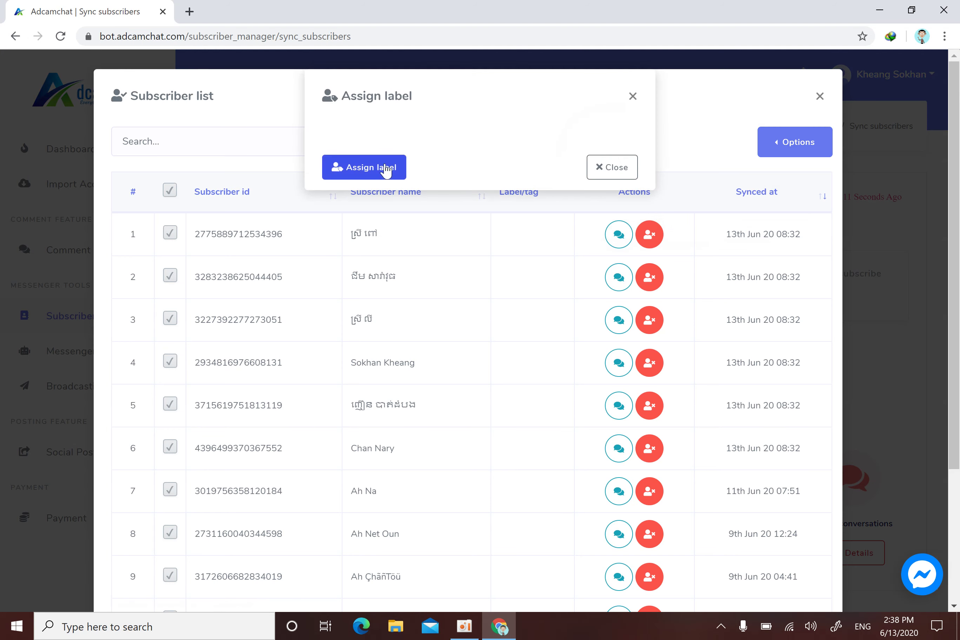
click(380, 168)
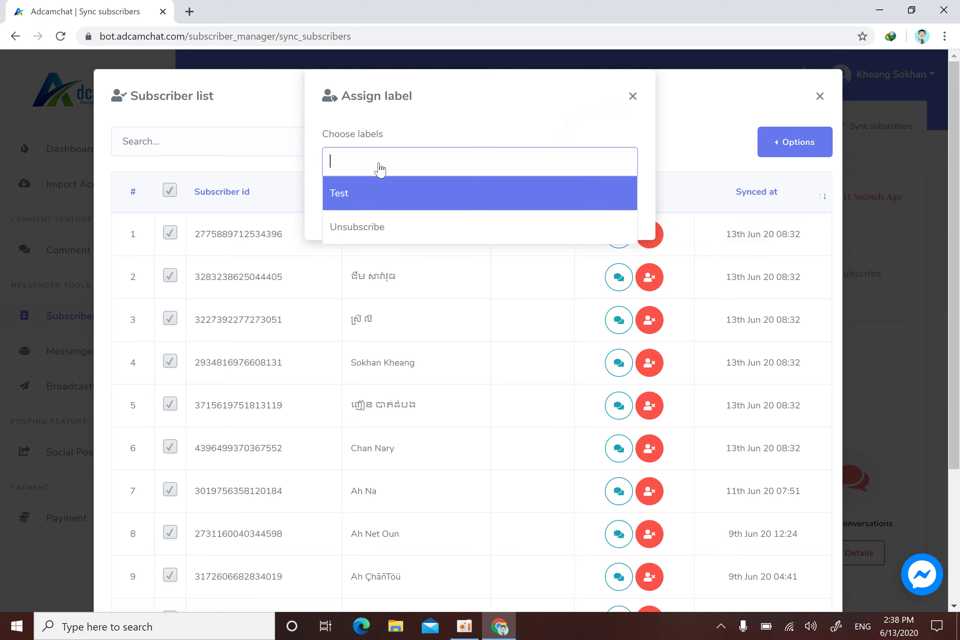
click(441, 160)
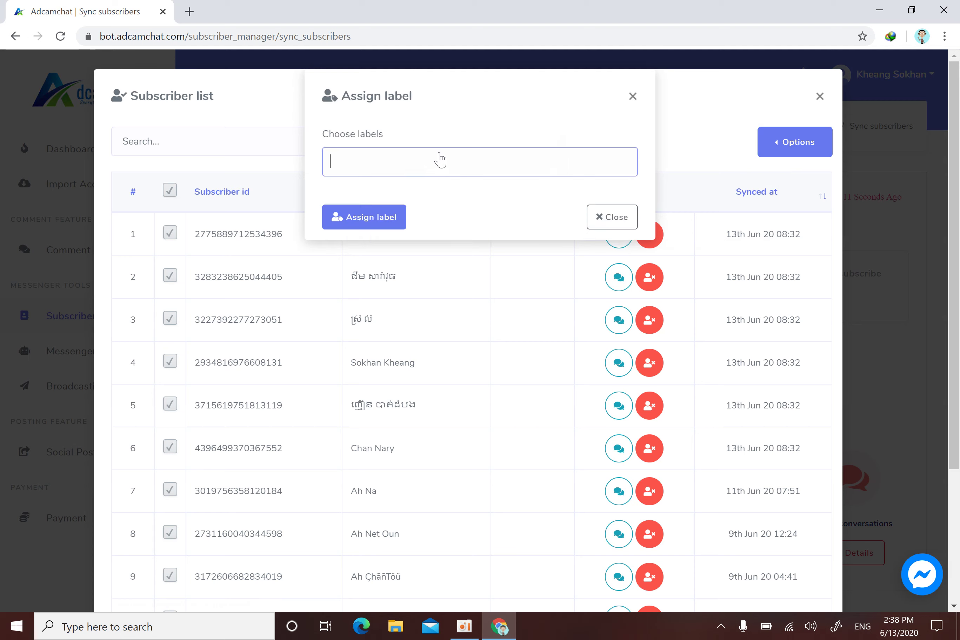
click(620, 219)
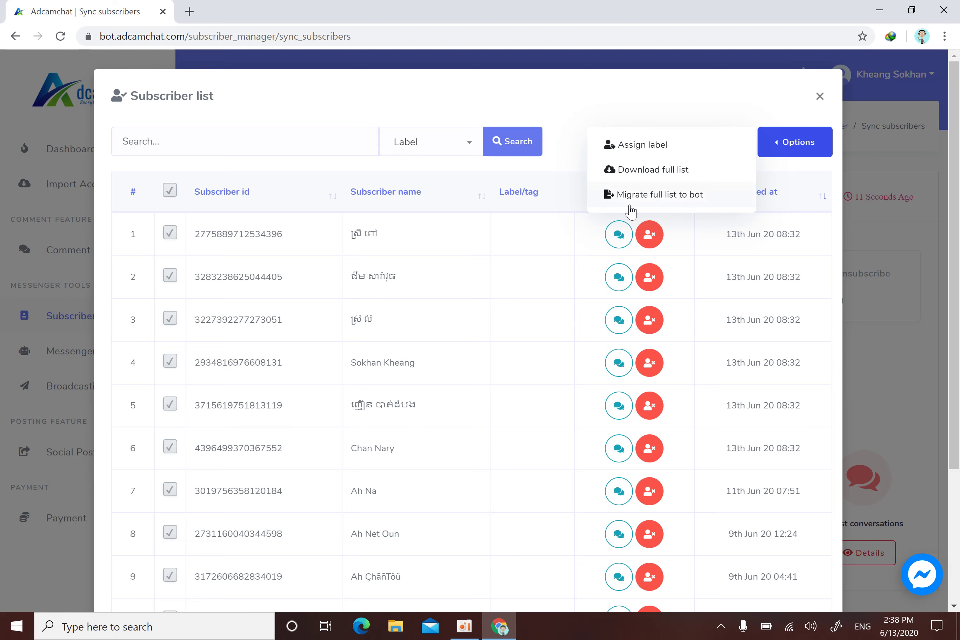
Step: Migrate the full subscriber list to bot subscribers, close the list and reload the sync page
click(674, 202)
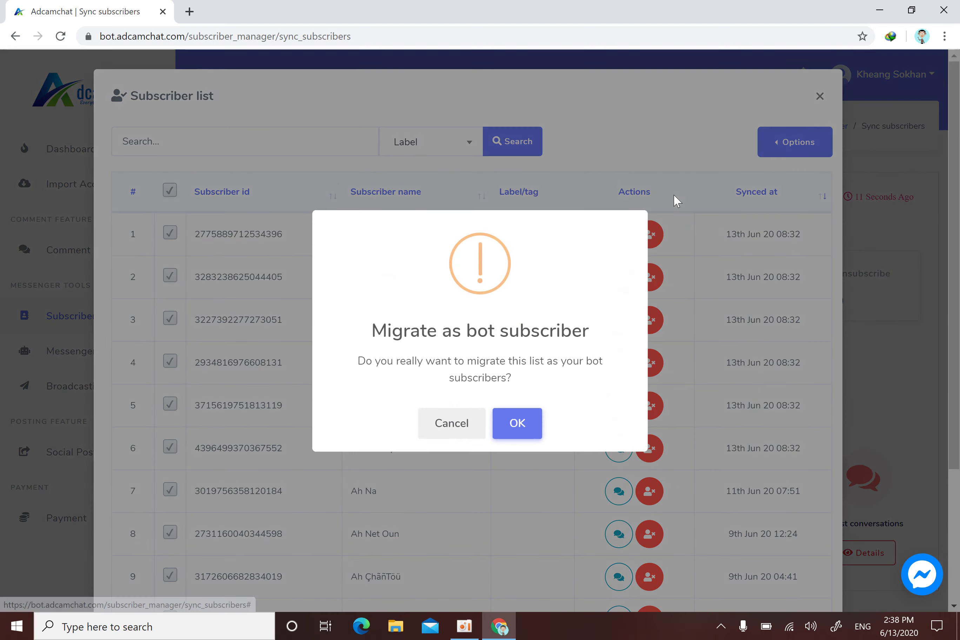
click(514, 426)
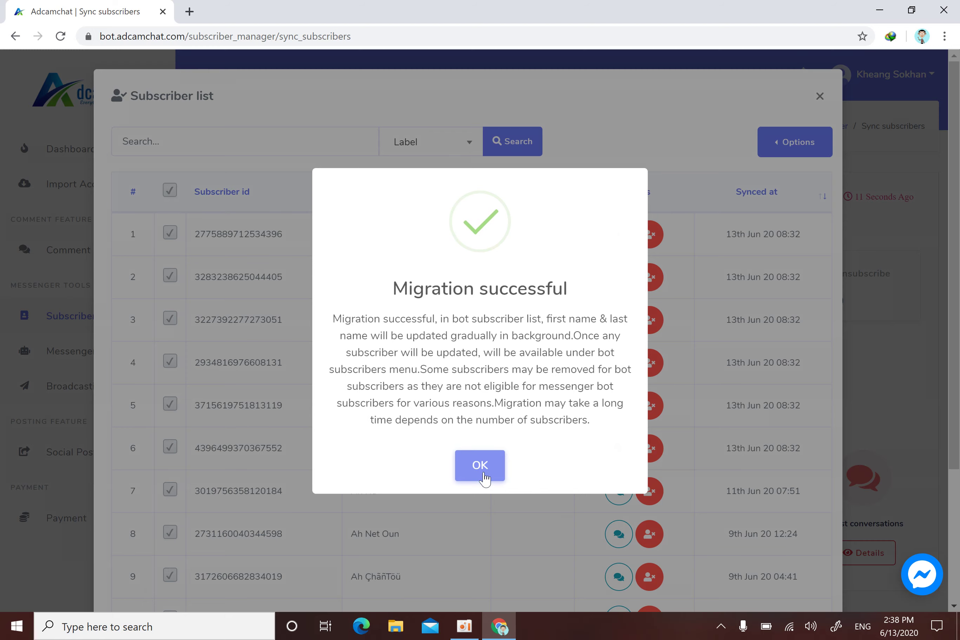
click(479, 465)
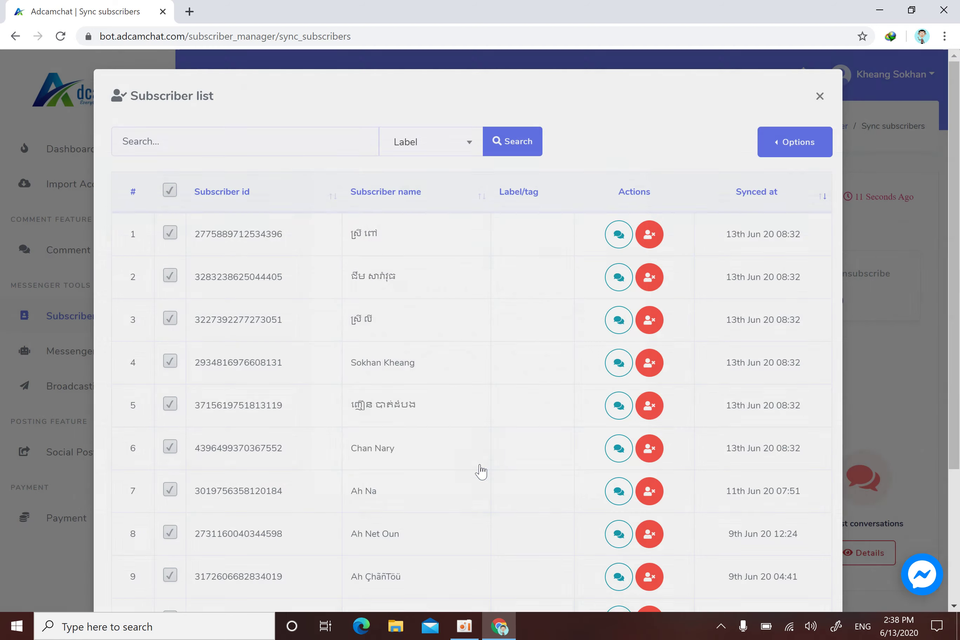
click(818, 96)
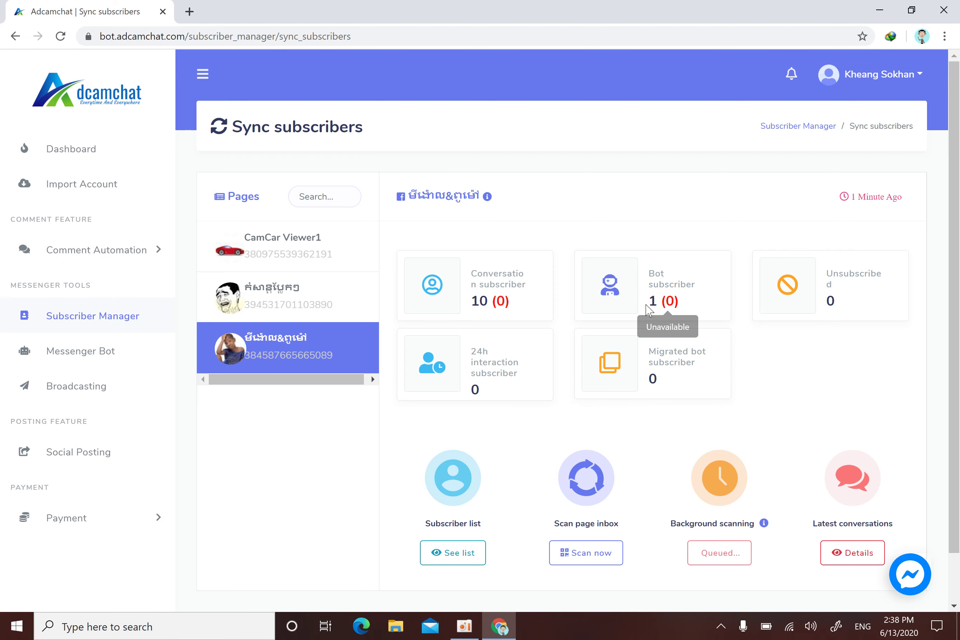
click(61, 39)
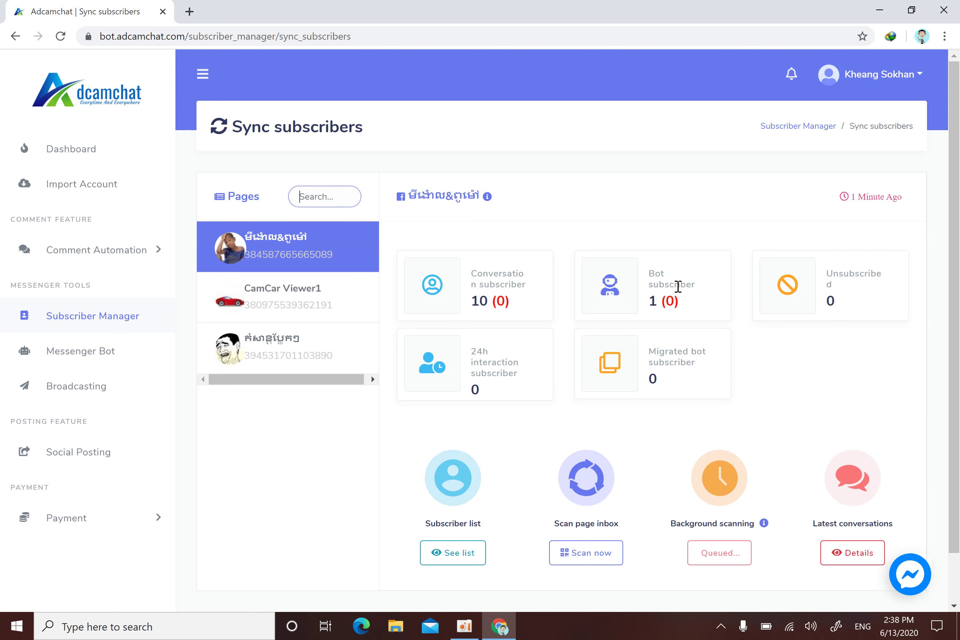
mouse_move(668, 304)
Step: Review the page's latest conversations and return to the sync subscribers page
click(852, 560)
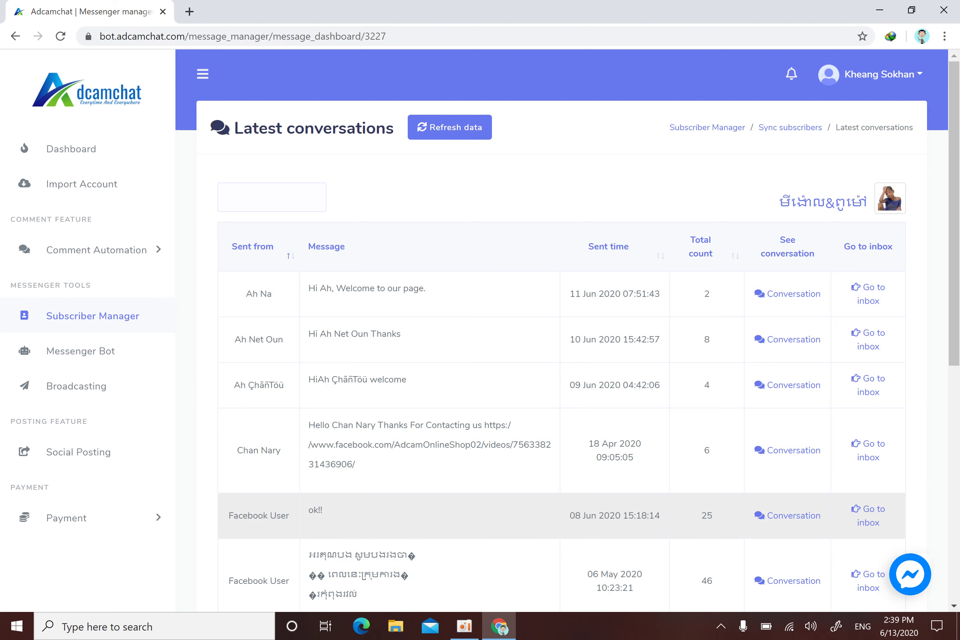
scroll(561, 330, down, 4)
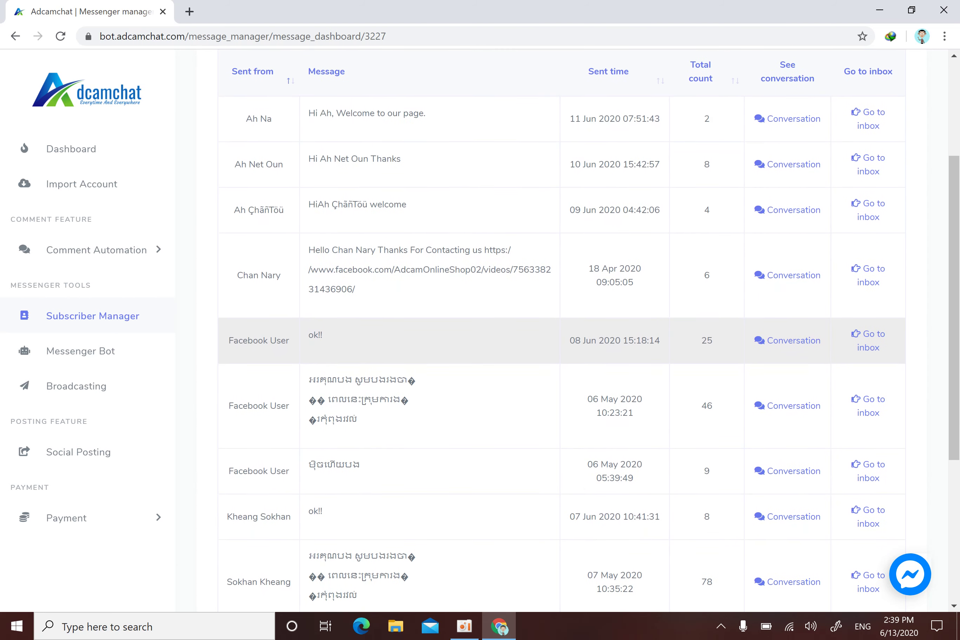
scroll(561, 330, down, 5)
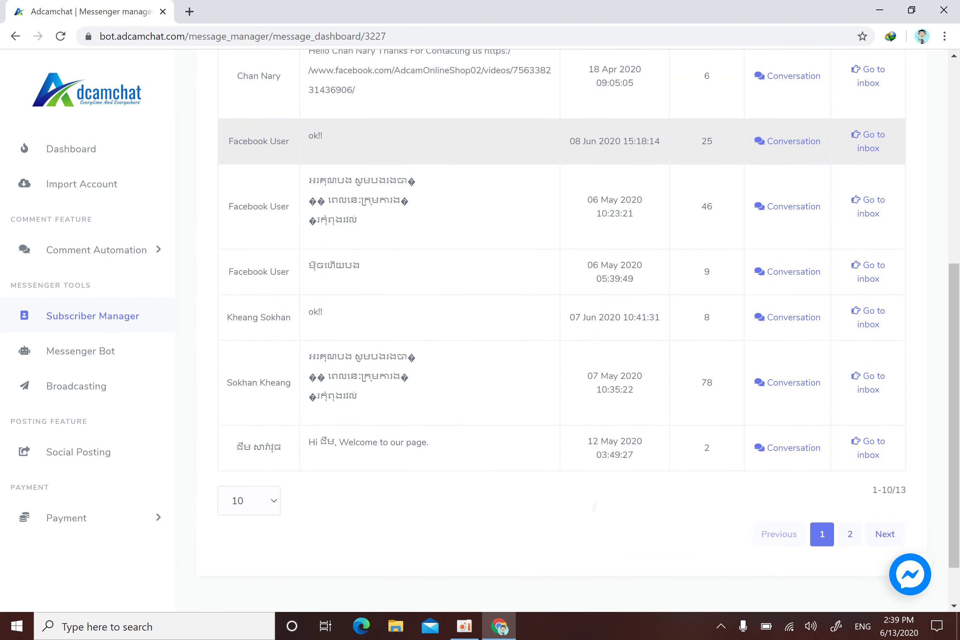
scroll(562, 330, up, 9)
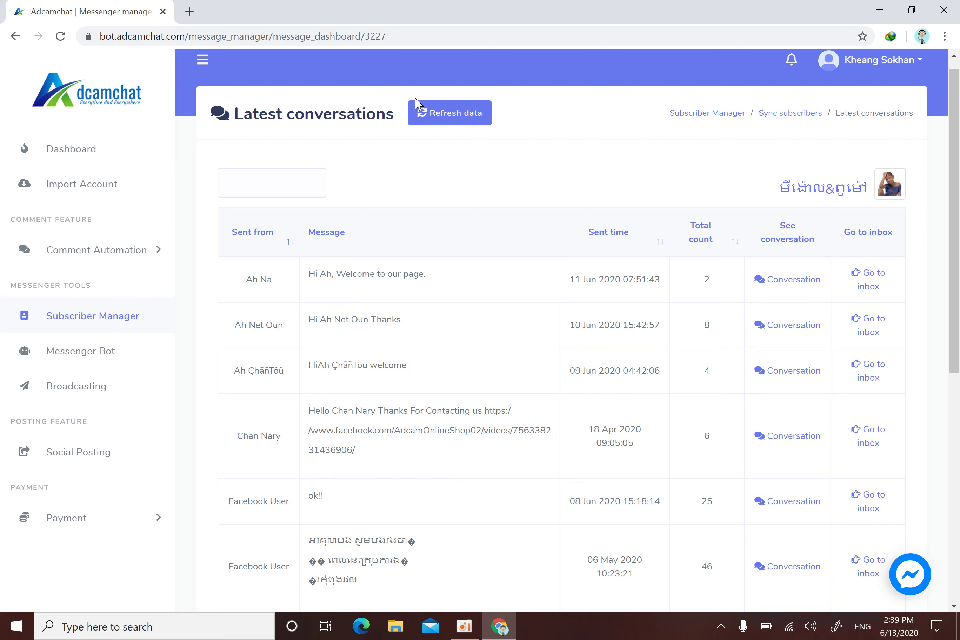
click(15, 37)
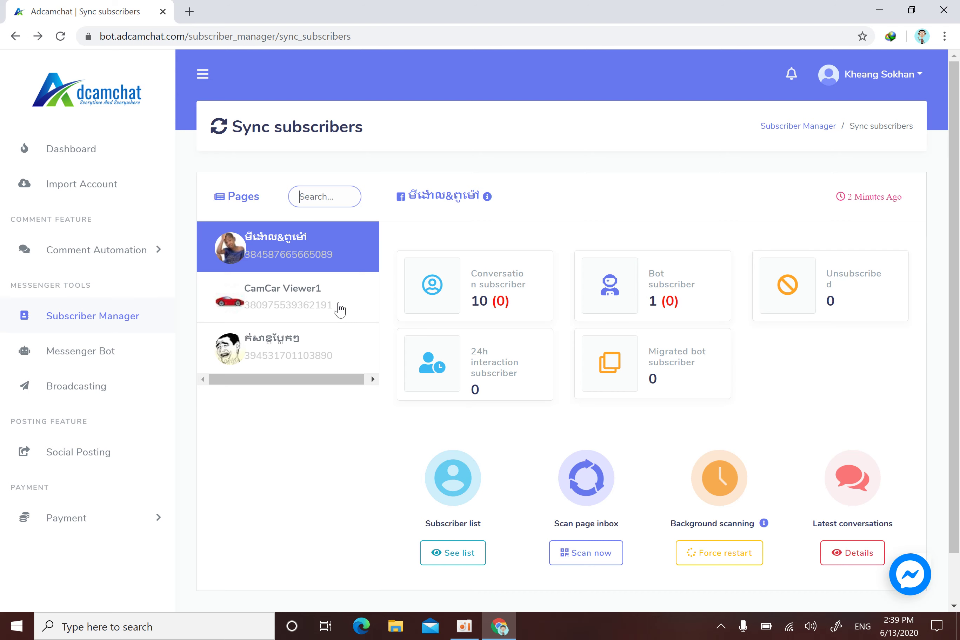
Step: Open the bot subscribers list, select all entries at 500 per page, and view the available bulk options
click(144, 318)
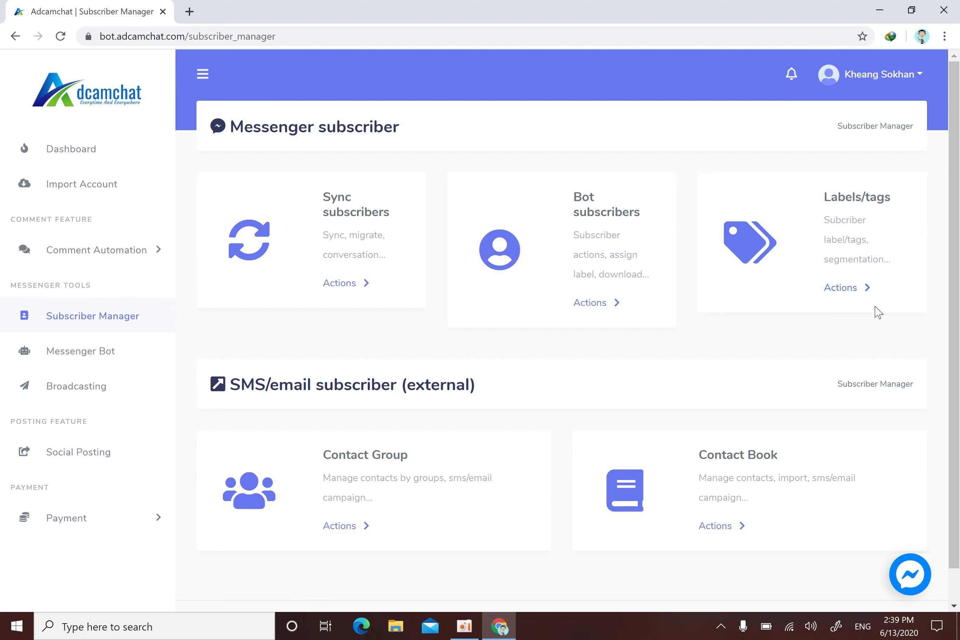
click(590, 303)
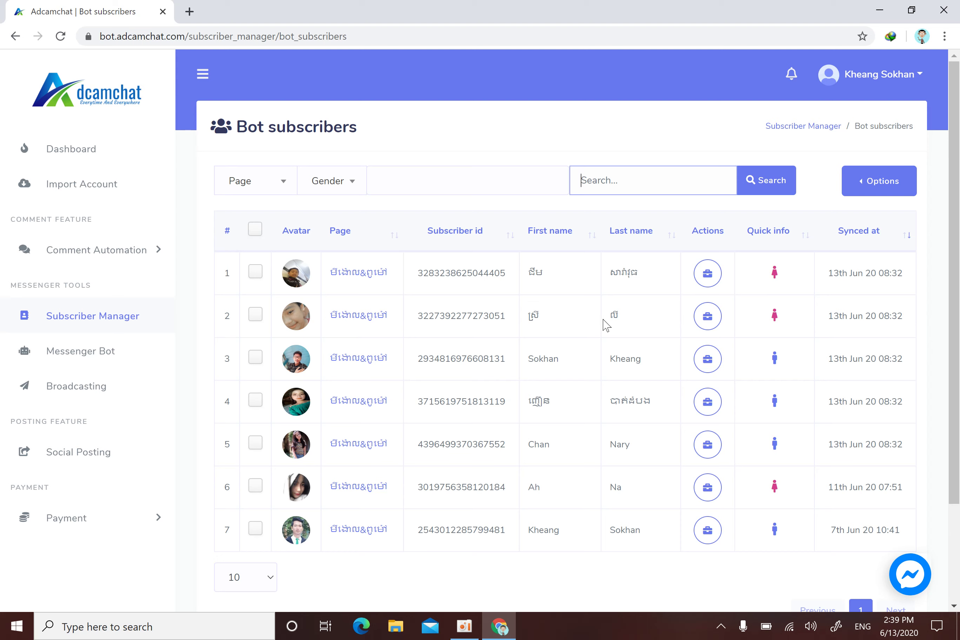
click(266, 579)
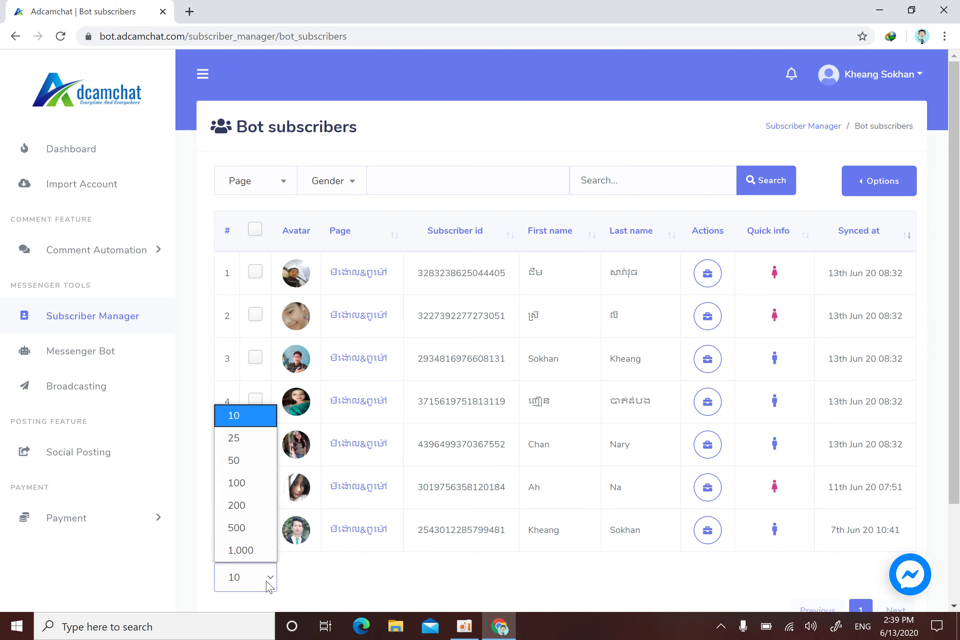
click(249, 527)
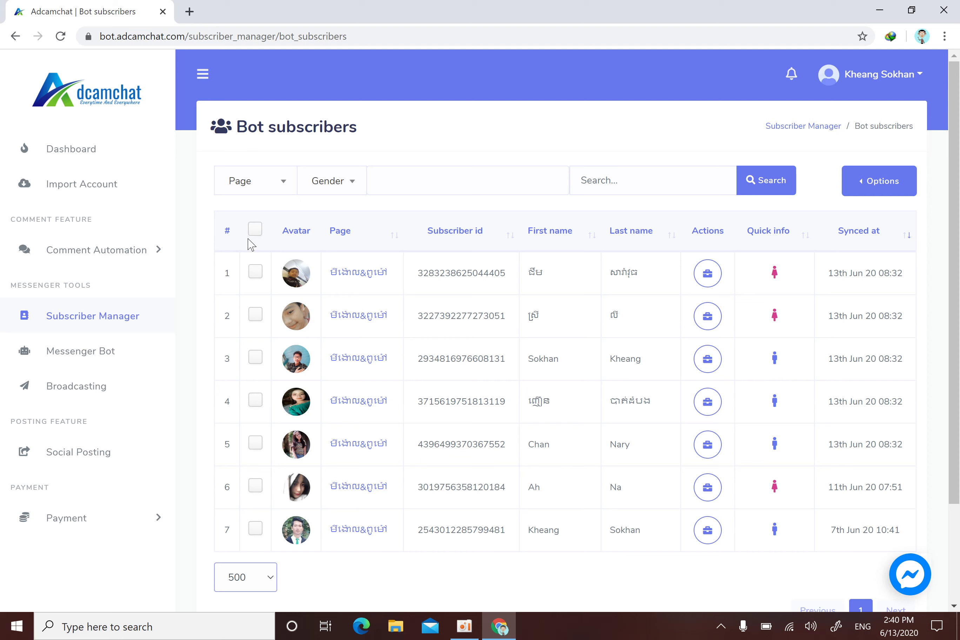
click(254, 229)
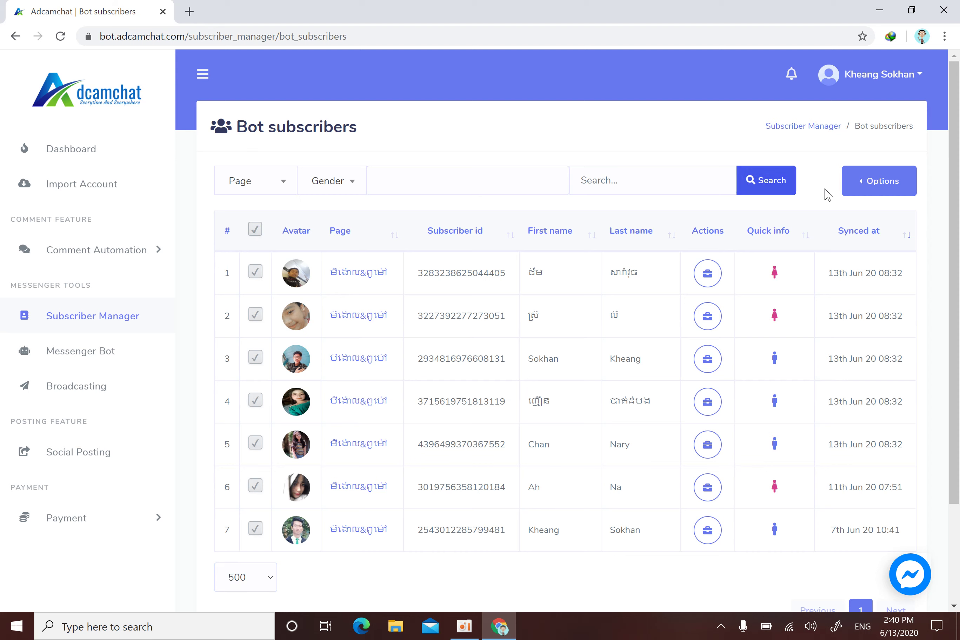
click(857, 193)
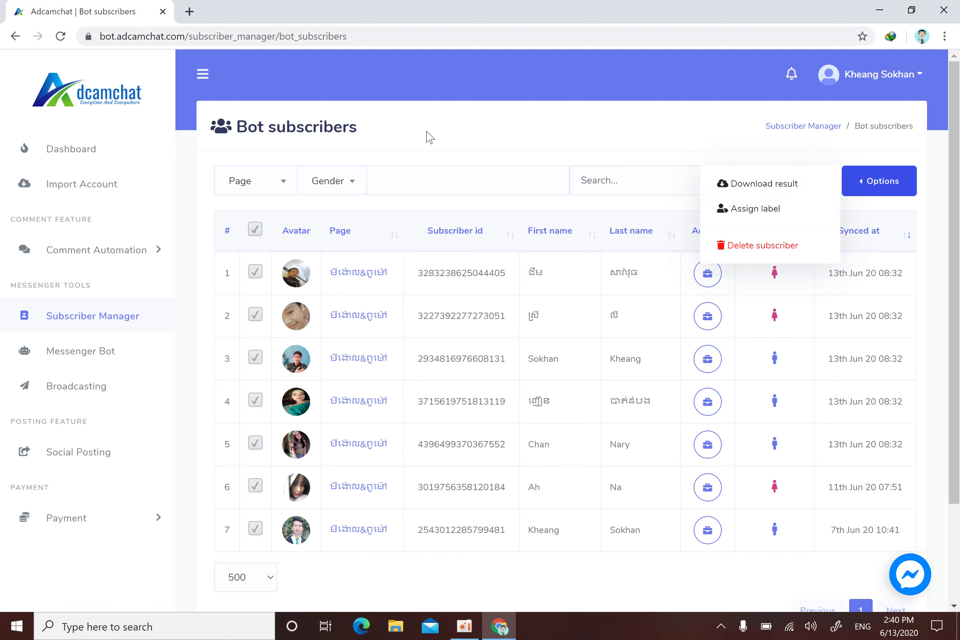
Step: Return to the sync subscribers page and check the updated bot subscriber count
click(124, 330)
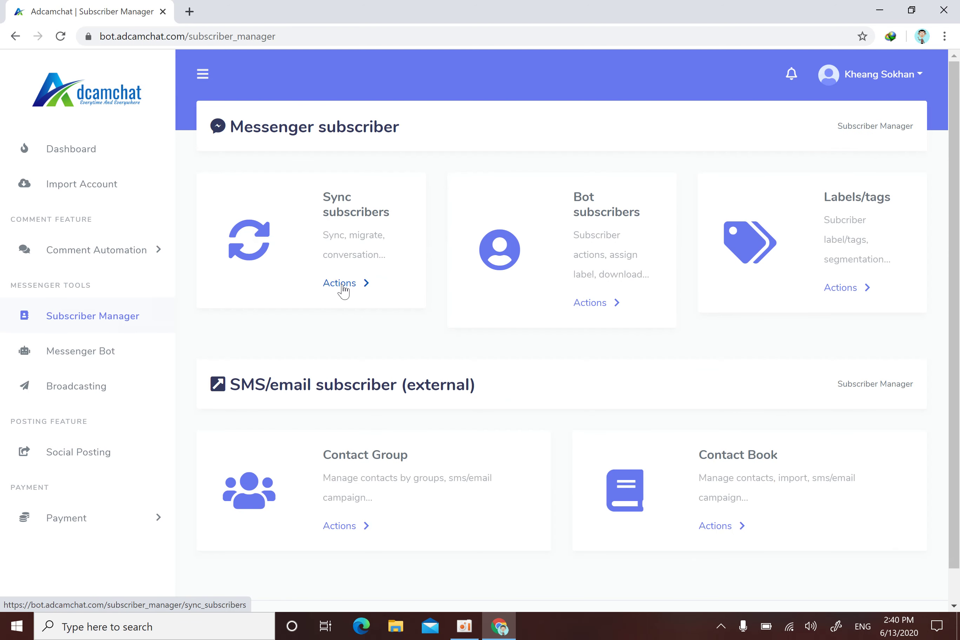
click(341, 289)
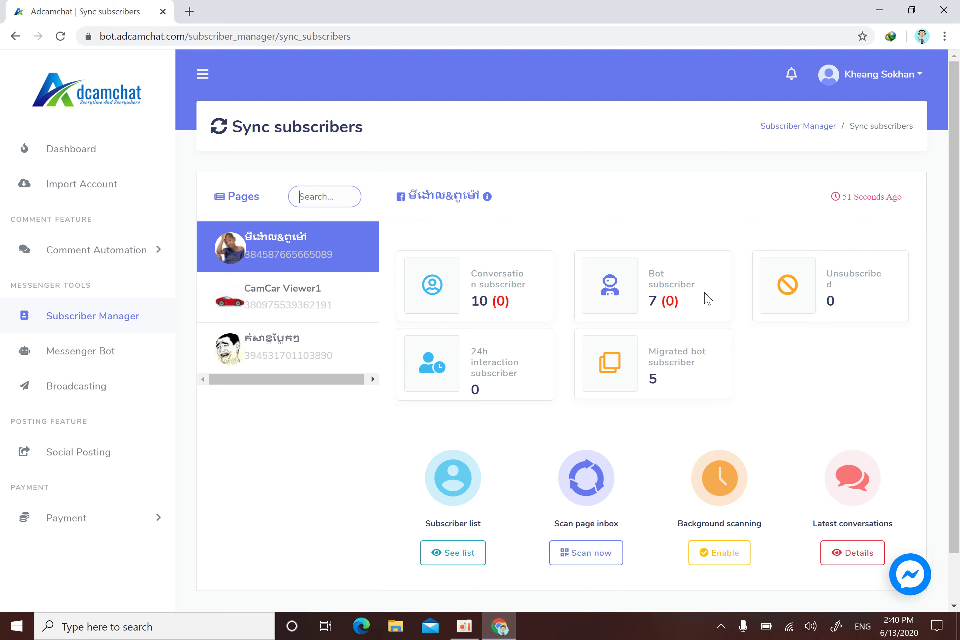
drag(687, 301, 650, 303)
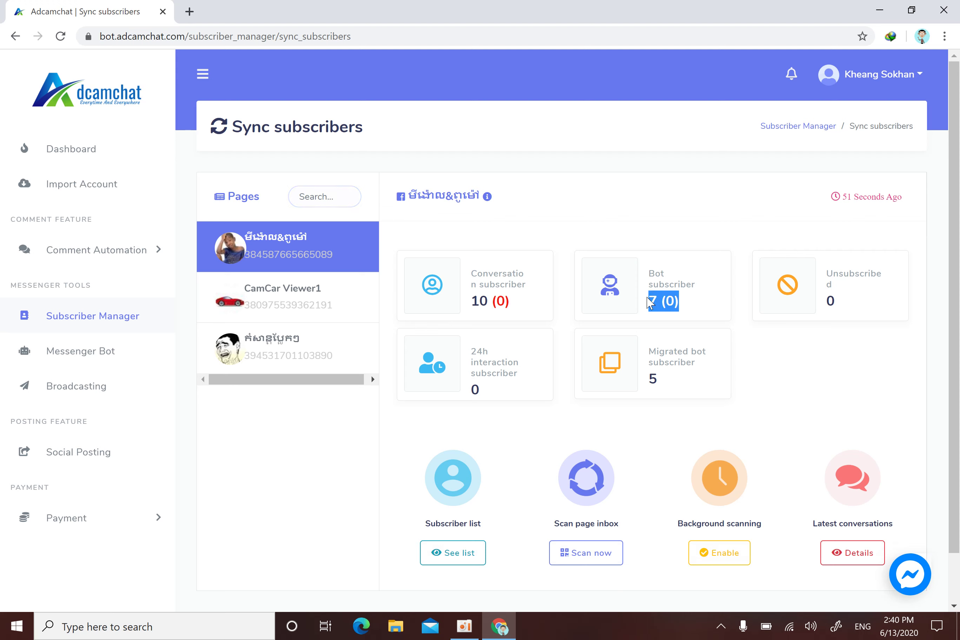
click(685, 301)
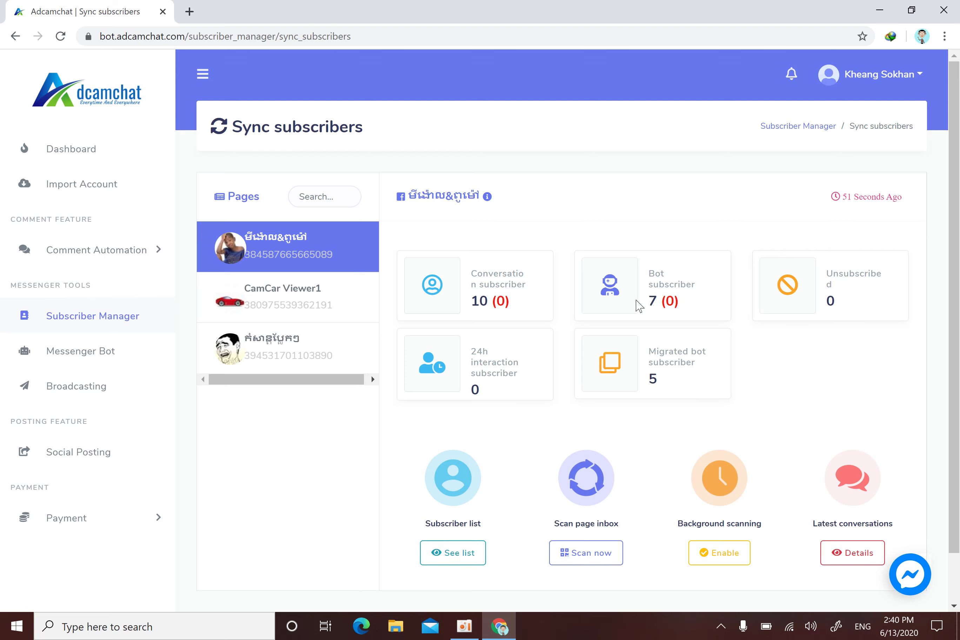
Step: Open the page's subscriber list, select all entries at 500 per page, view the bulk options, and close the list
click(443, 557)
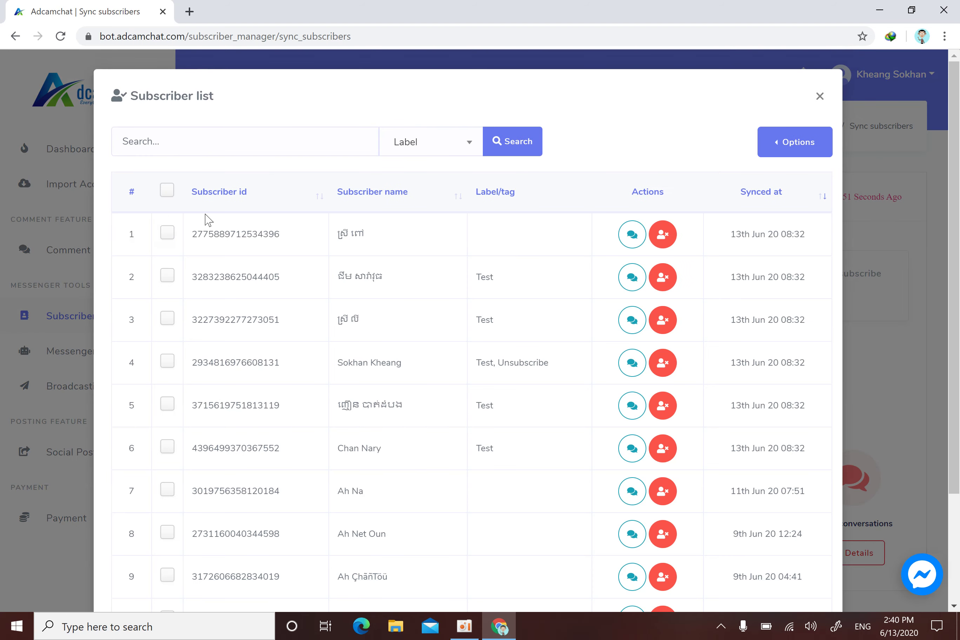
click(167, 191)
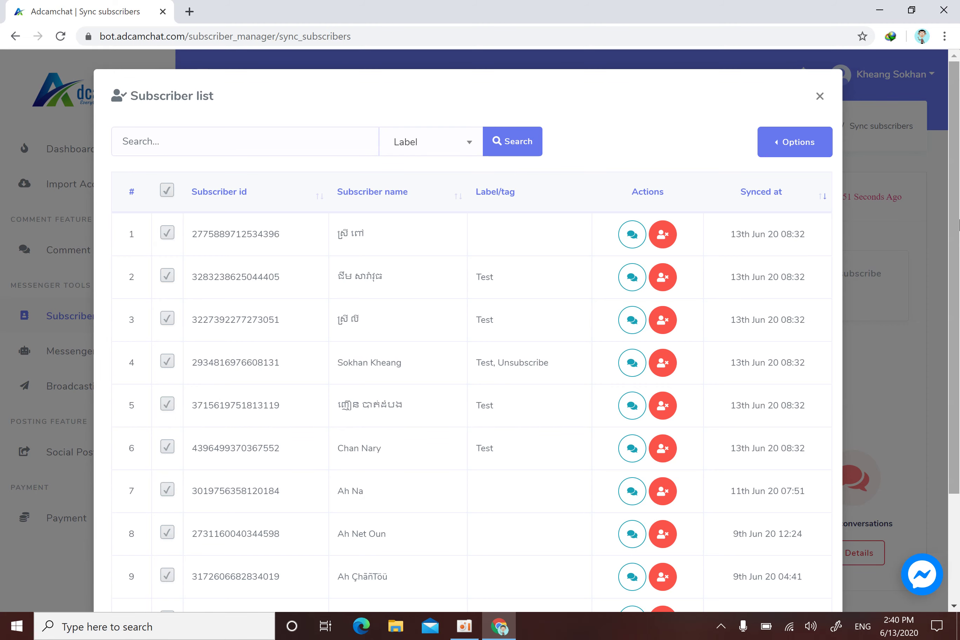
scroll(954, 224, down, 3)
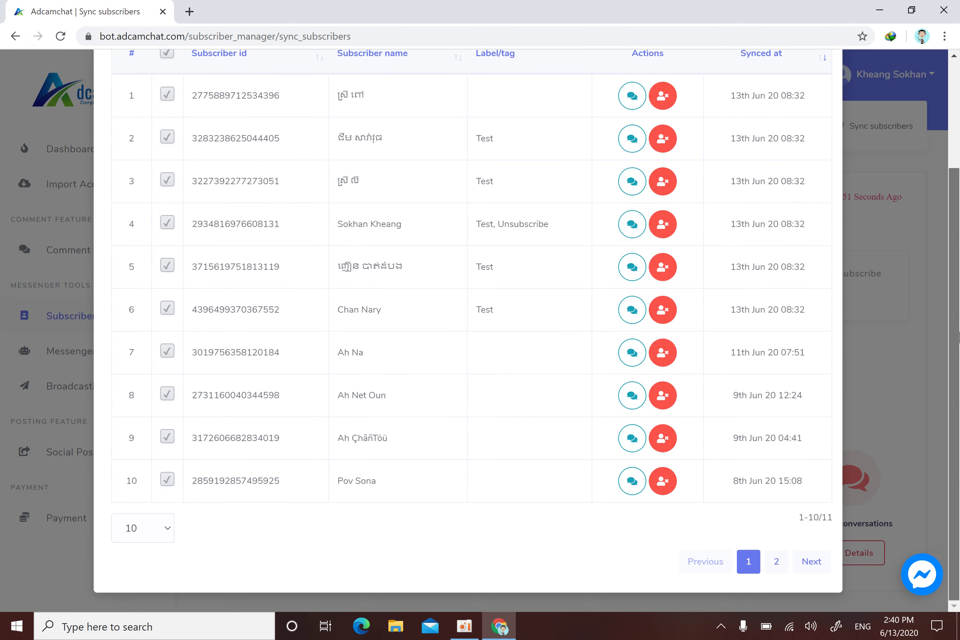
click(170, 528)
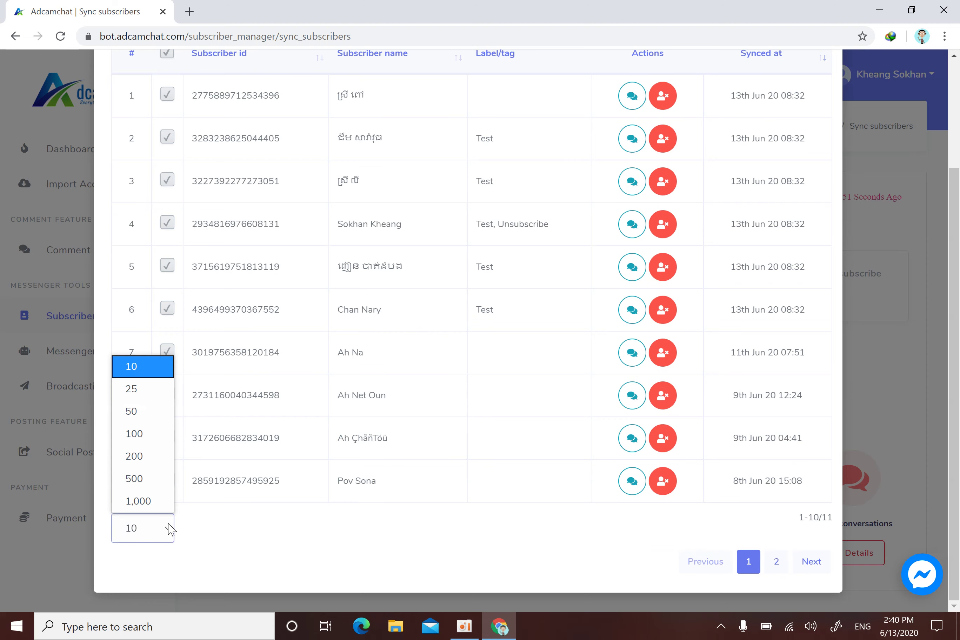
click(168, 478)
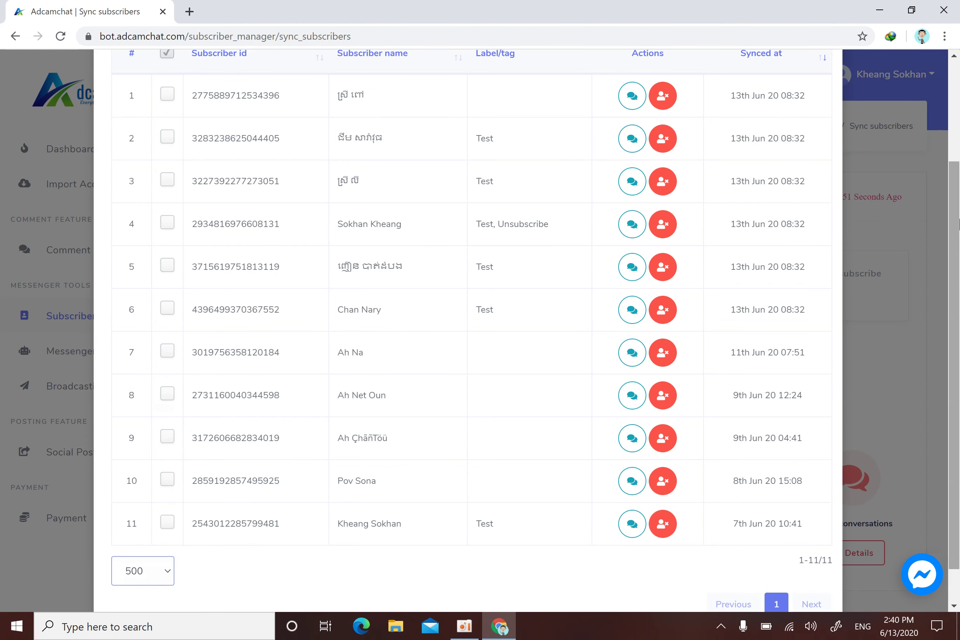
scroll(954, 225, up, 3)
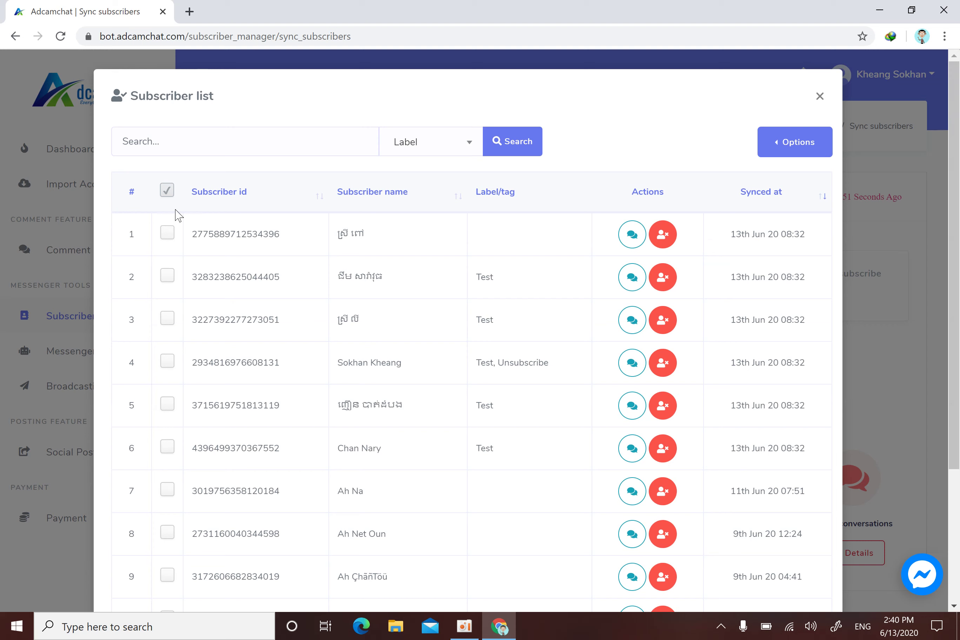
click(168, 194)
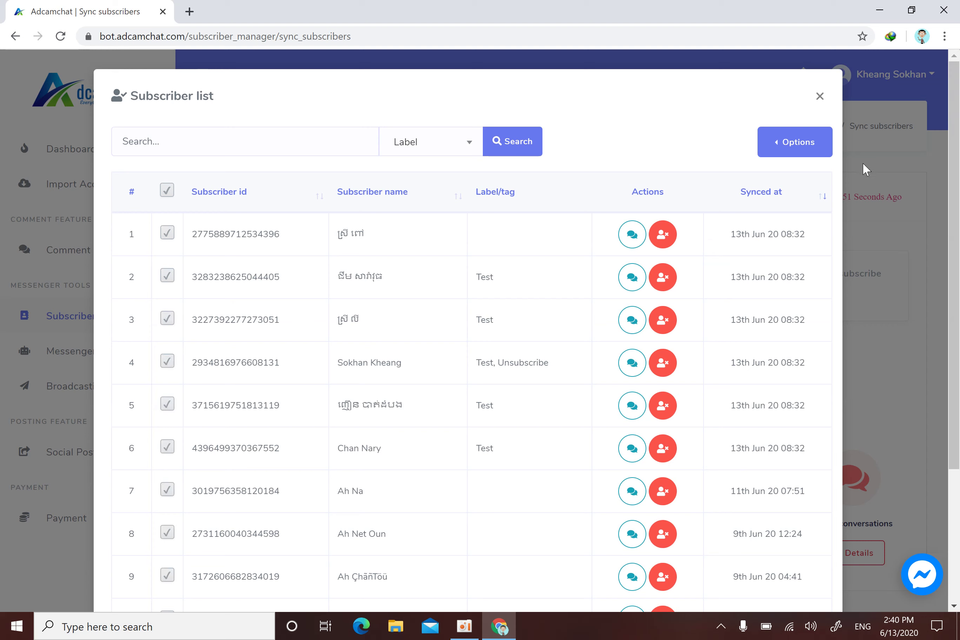
click(798, 152)
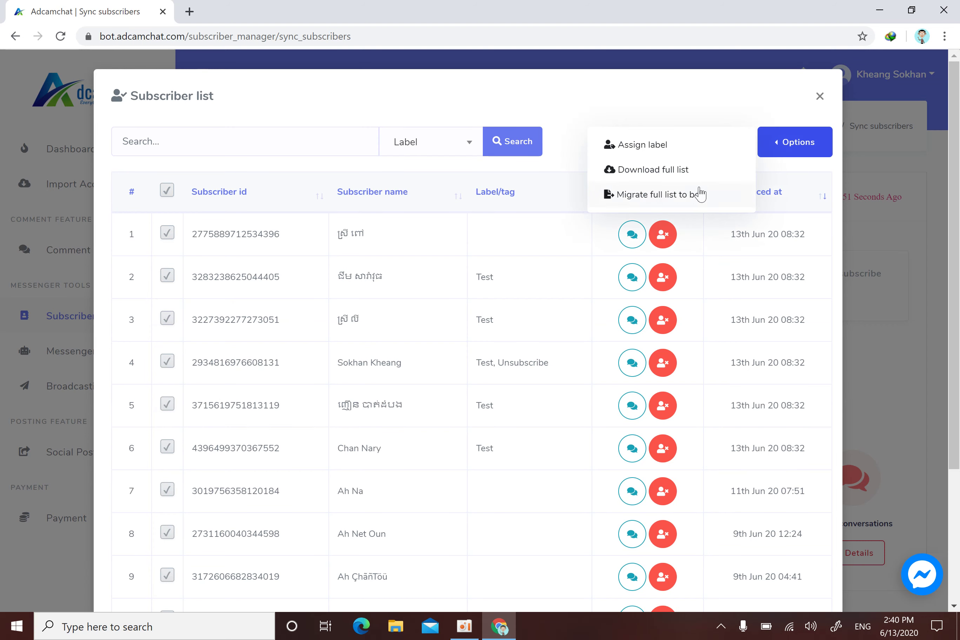
click(819, 95)
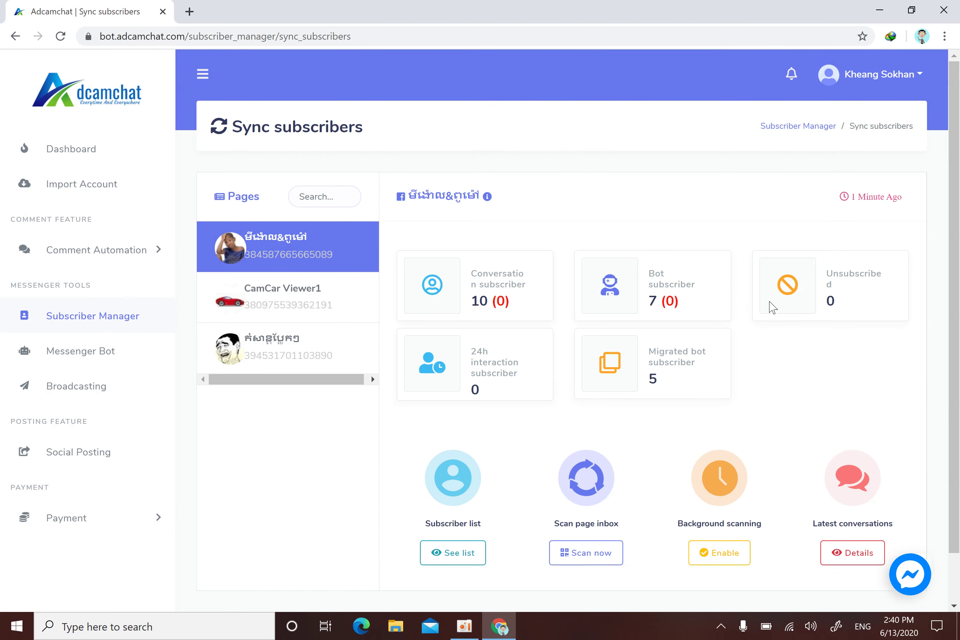
Step: Compare the page's conversation subscriber count with its bot subscriber count
drag(680, 301, 651, 305)
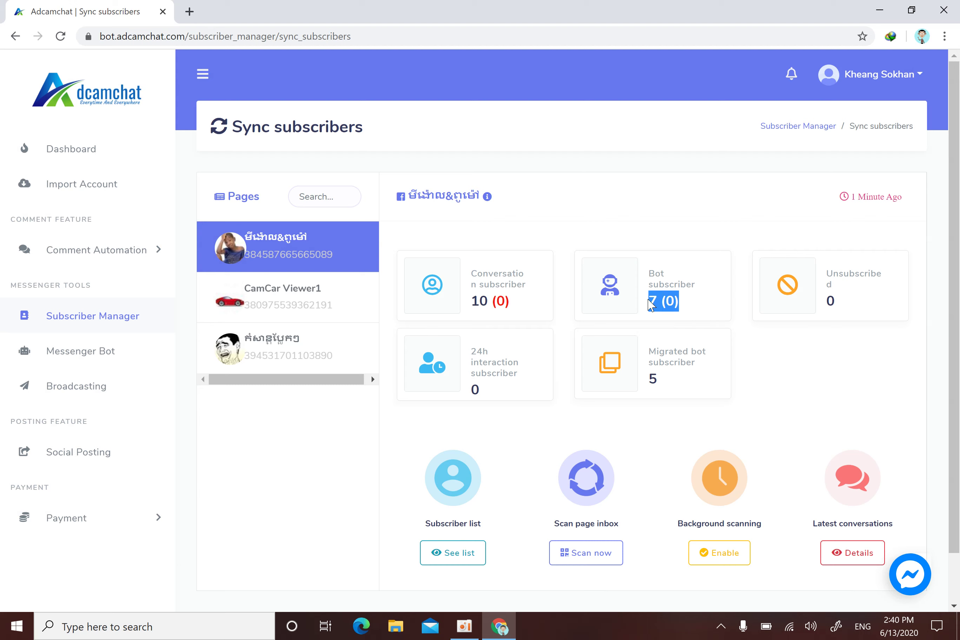
click(484, 305)
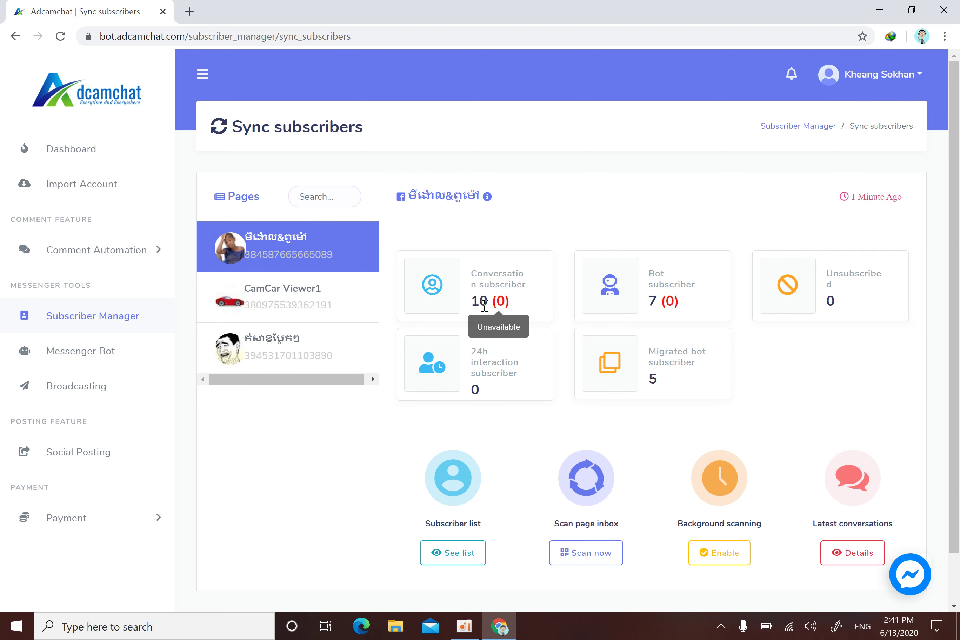
drag(484, 304, 475, 306)
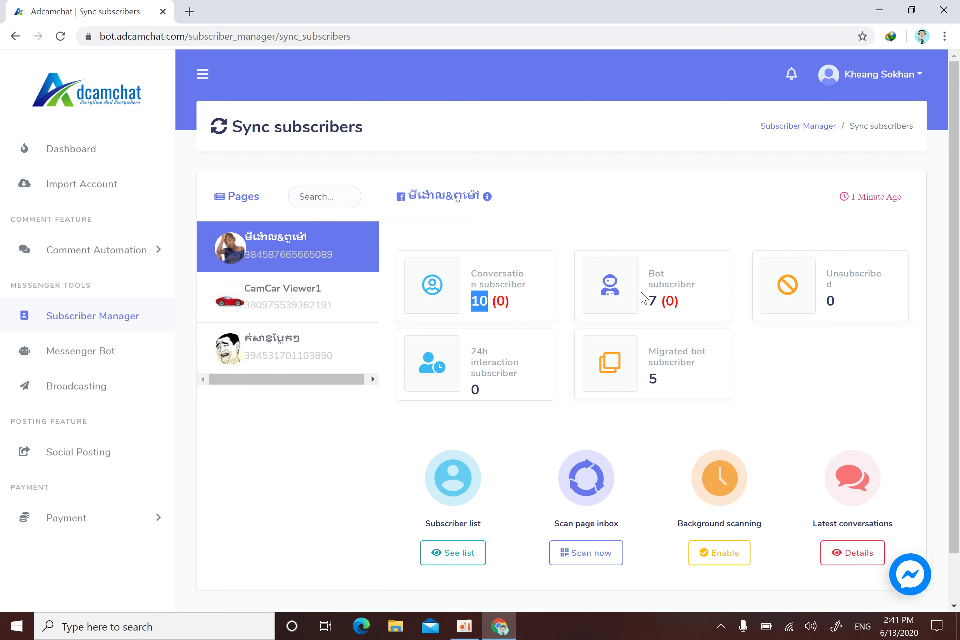
drag(682, 302, 650, 308)
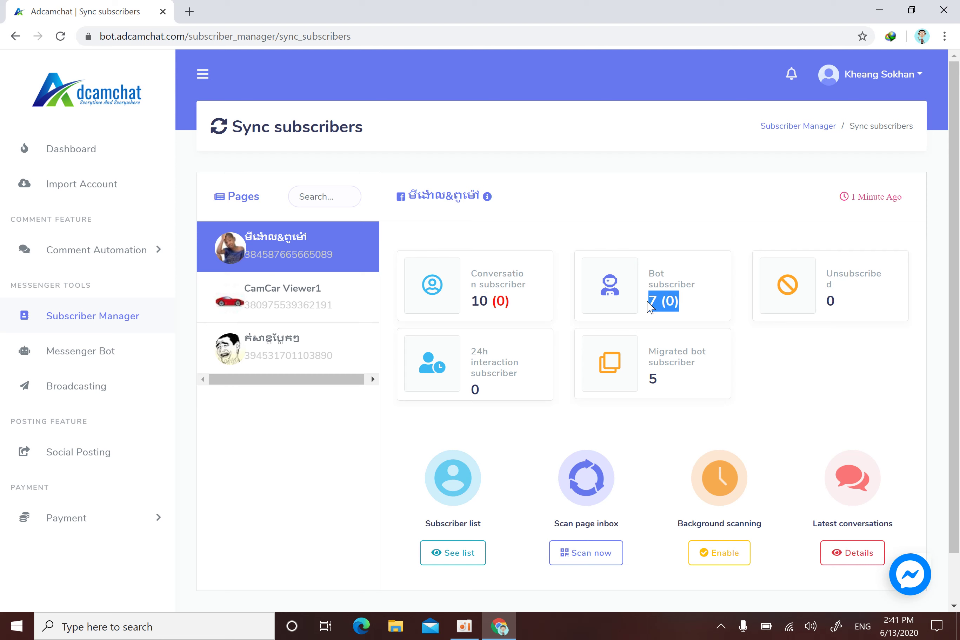
drag(516, 302, 473, 300)
drag(679, 319, 645, 308)
click(691, 306)
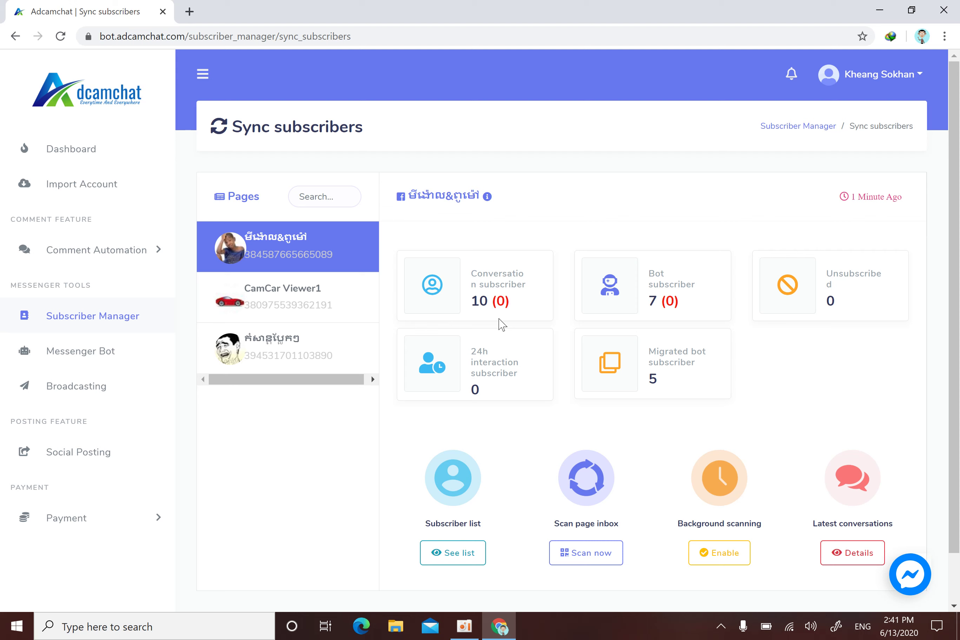
mouse_move(670, 297)
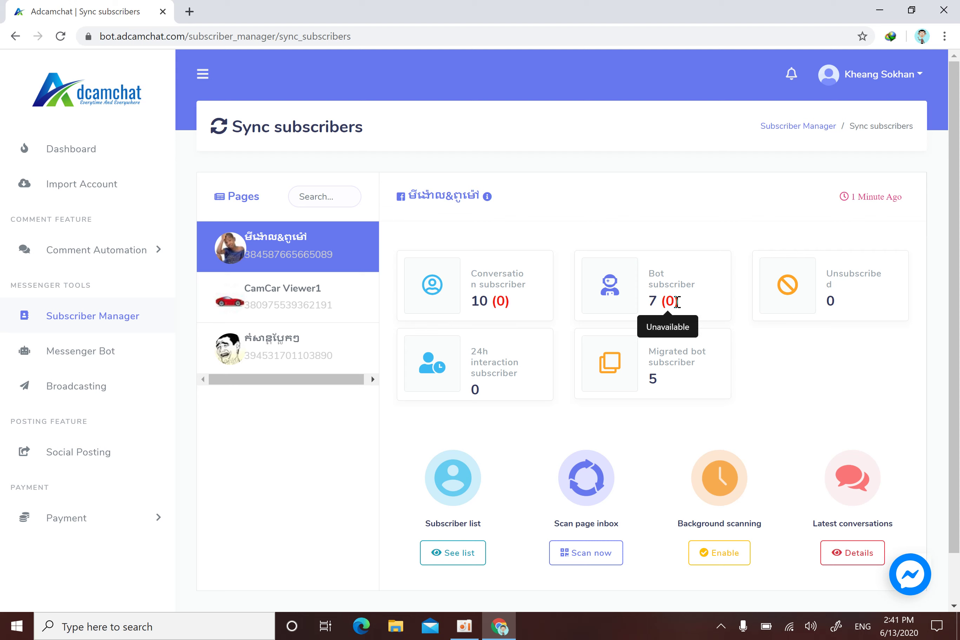
drag(678, 303, 650, 309)
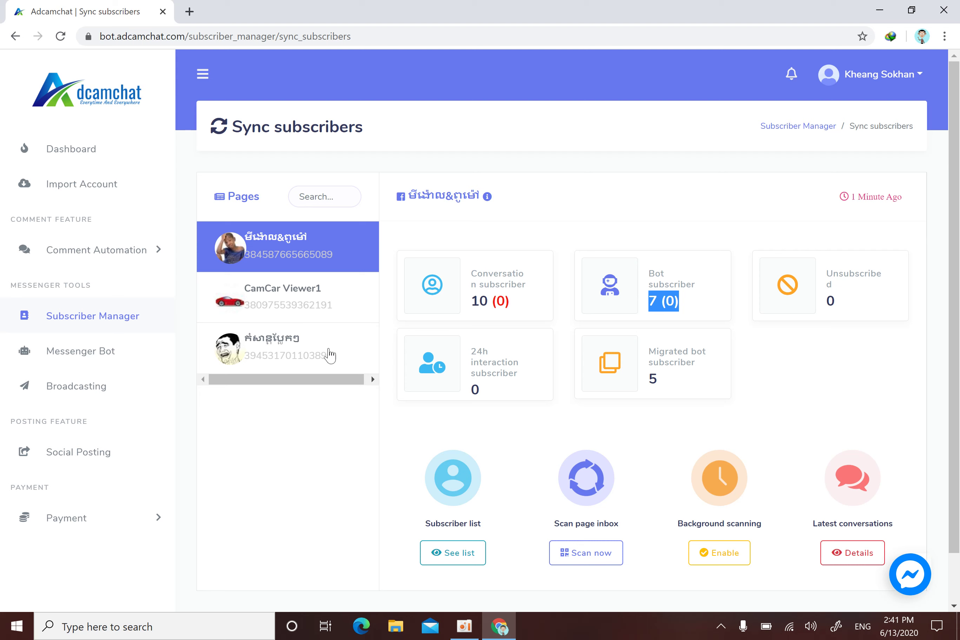
Step: Check the bot subscribers list in Subscriber Manager and return to the sync subscribers page
click(104, 318)
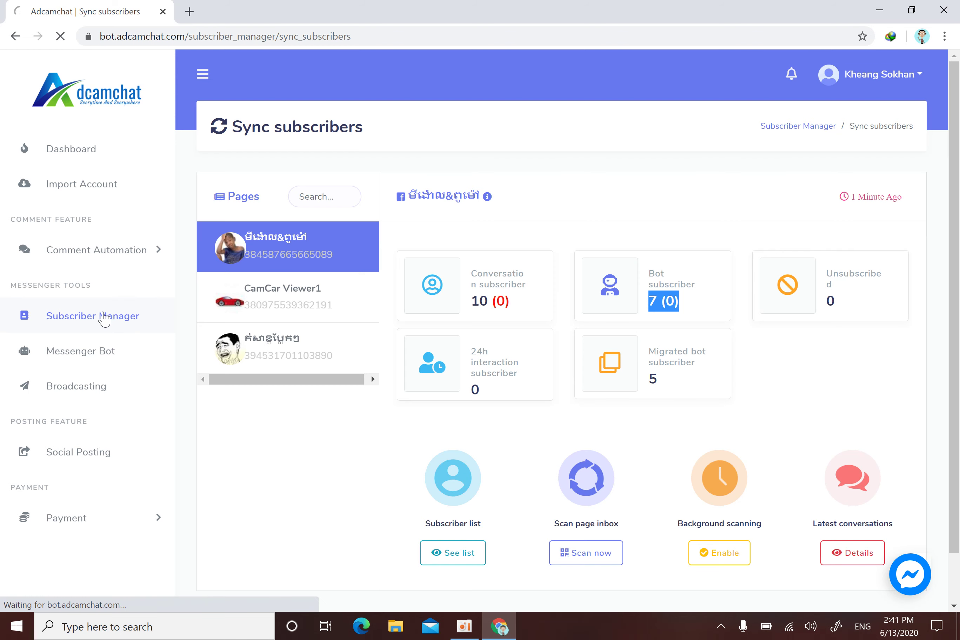
click(599, 305)
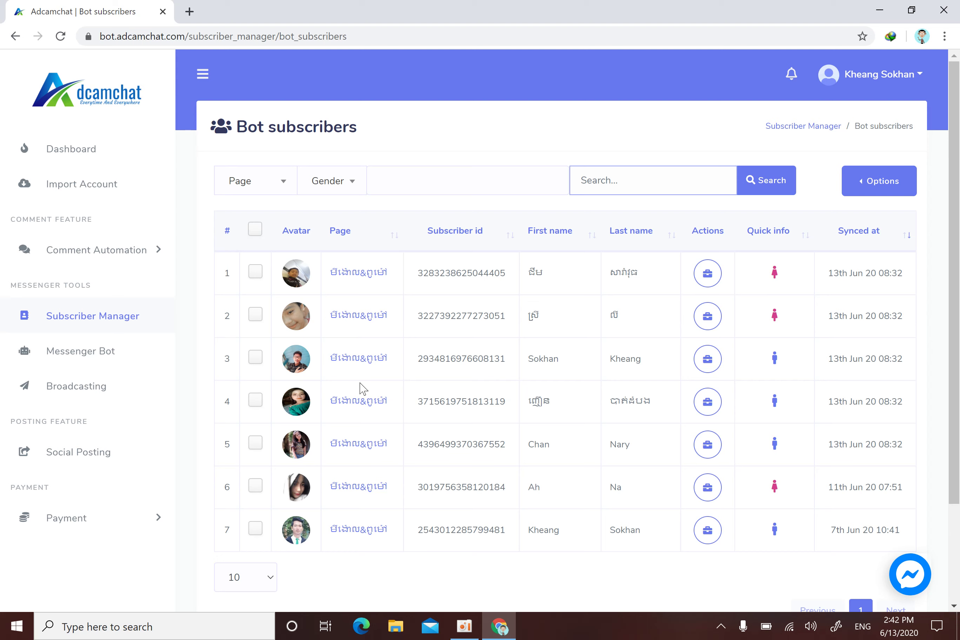
click(105, 318)
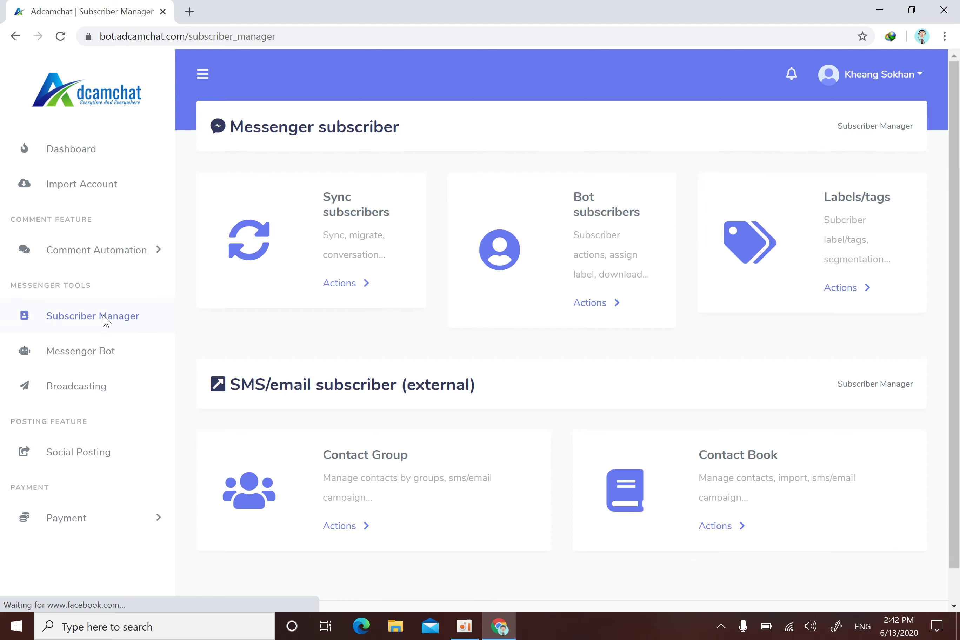
click(349, 291)
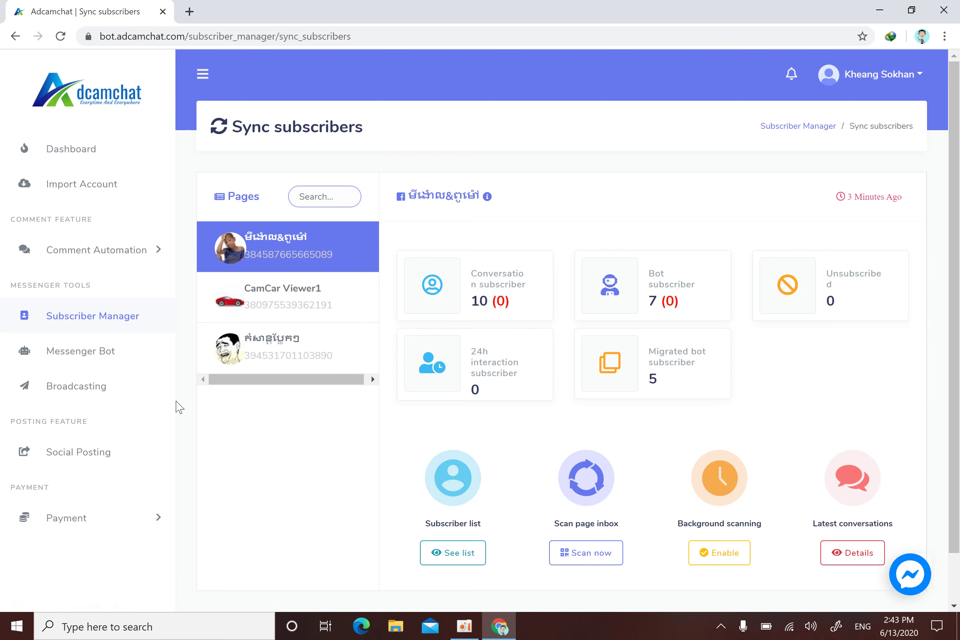
Step: Open the subscriber broadcast campaign list under Broadcasting and start a new campaign
click(120, 390)
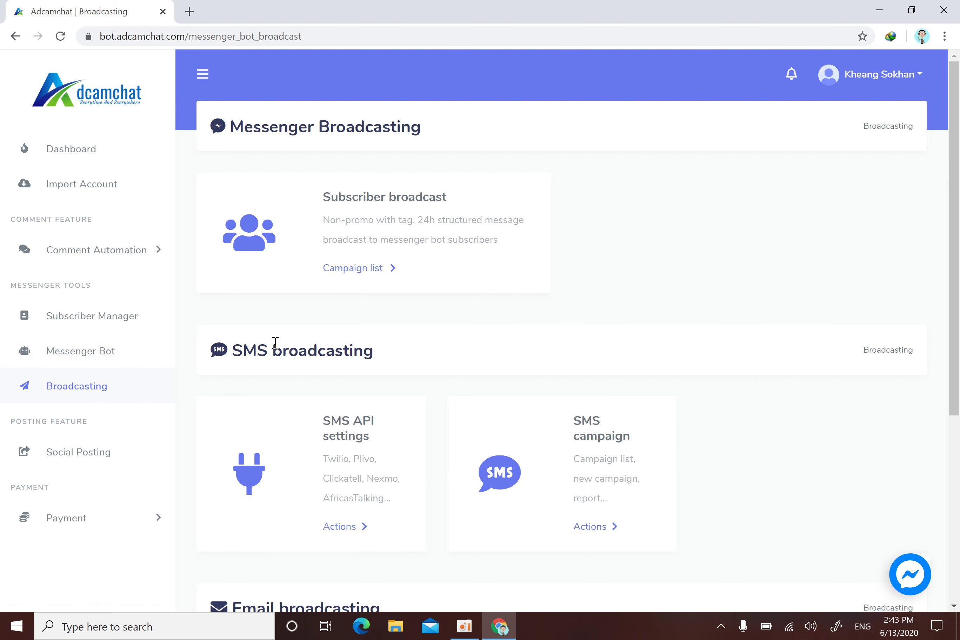
click(354, 271)
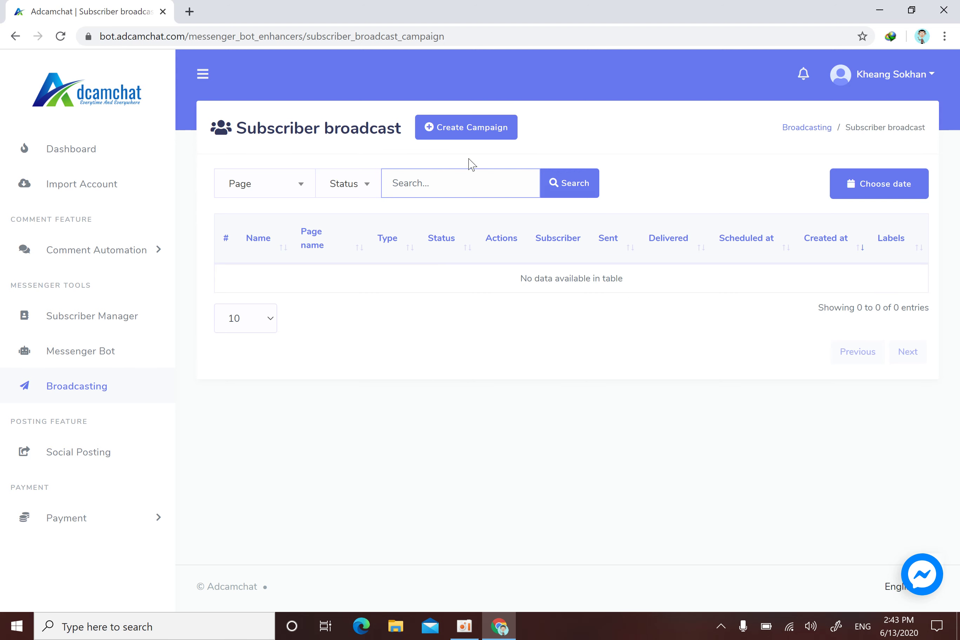
click(485, 122)
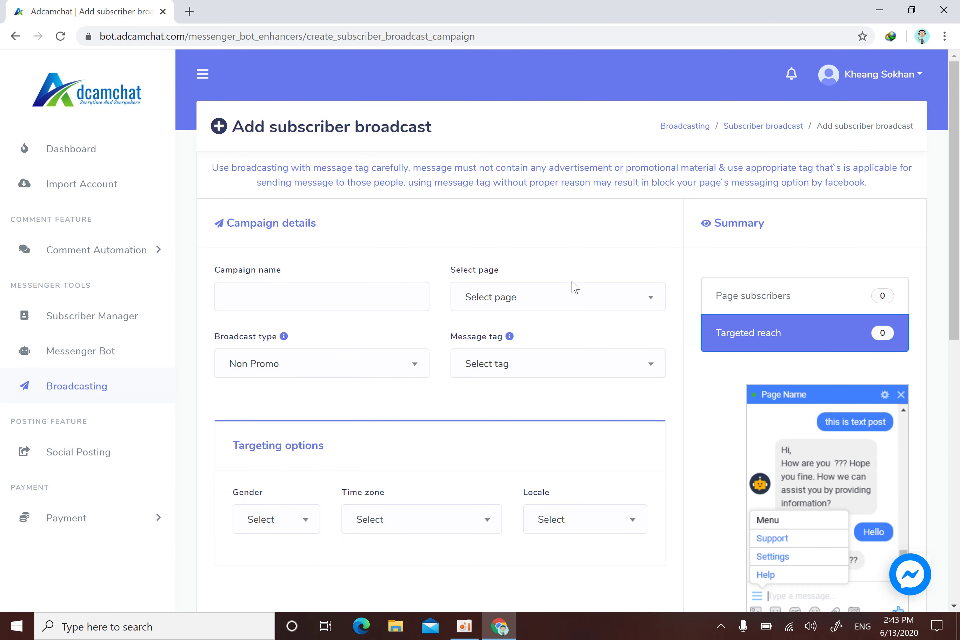
Step: Choose the synced Facebook page for the broadcast and set the message tag to ACCOUNT_UPDATE
click(561, 298)
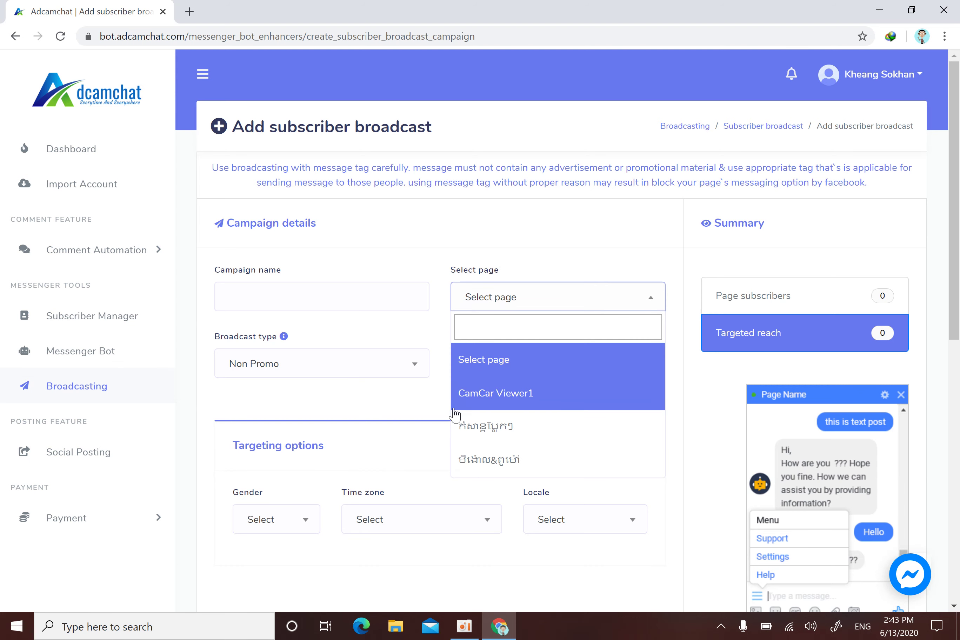
click(507, 469)
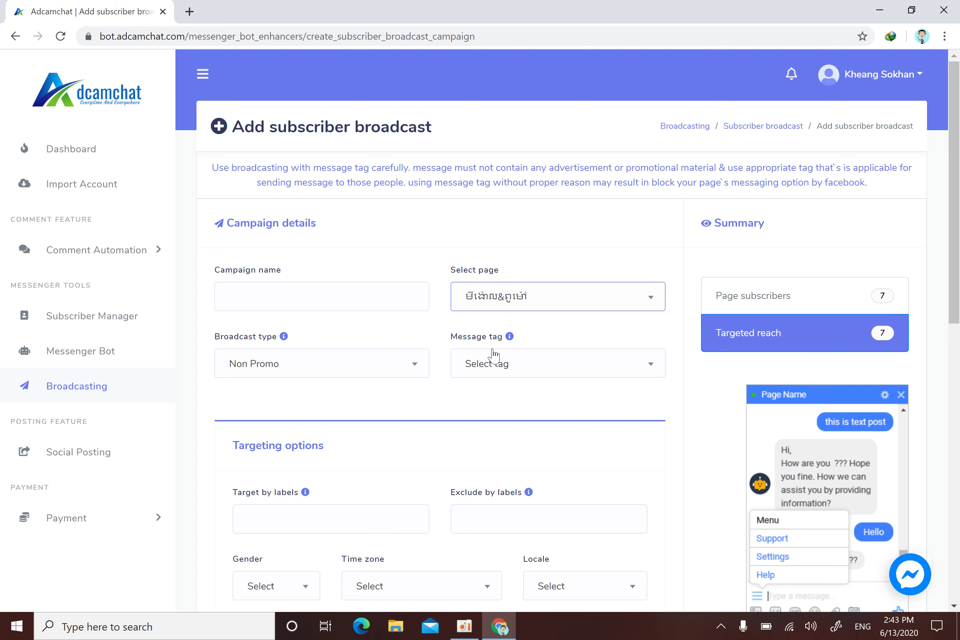
click(550, 370)
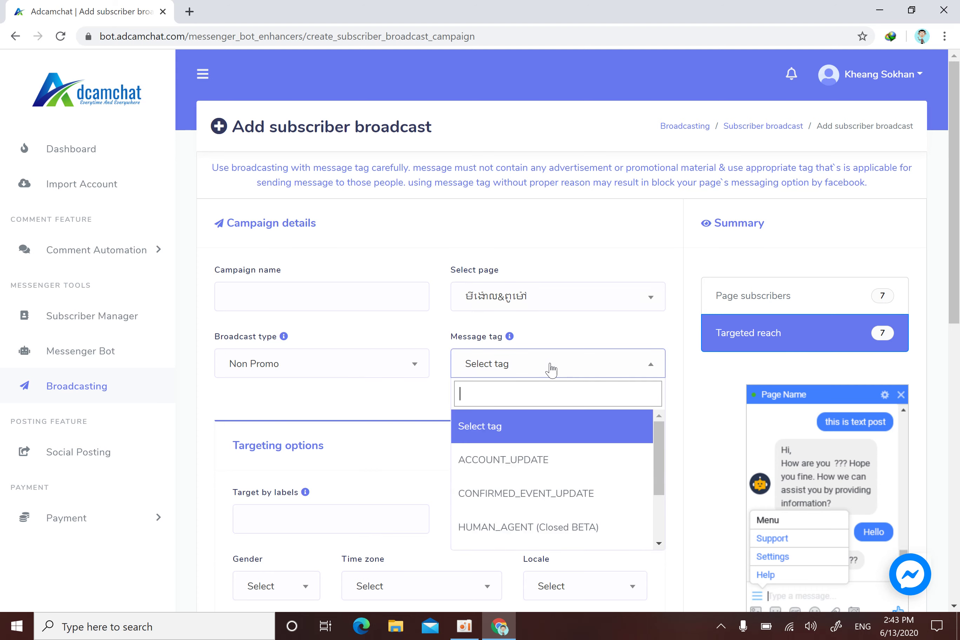
click(536, 467)
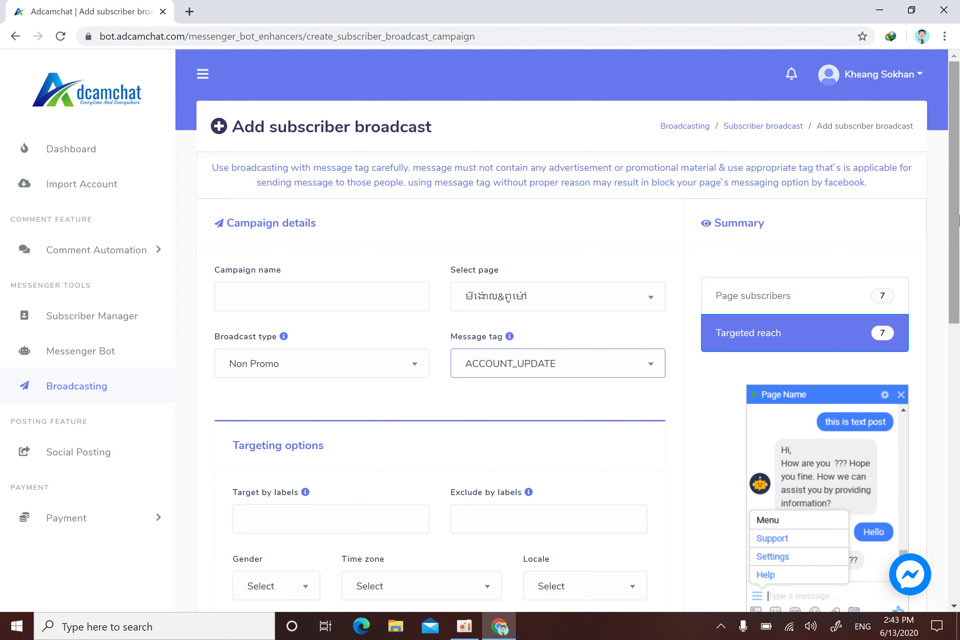
Step: View the gender choices in the targeting options and leave gender unrestricted
drag(958, 219, 958, 263)
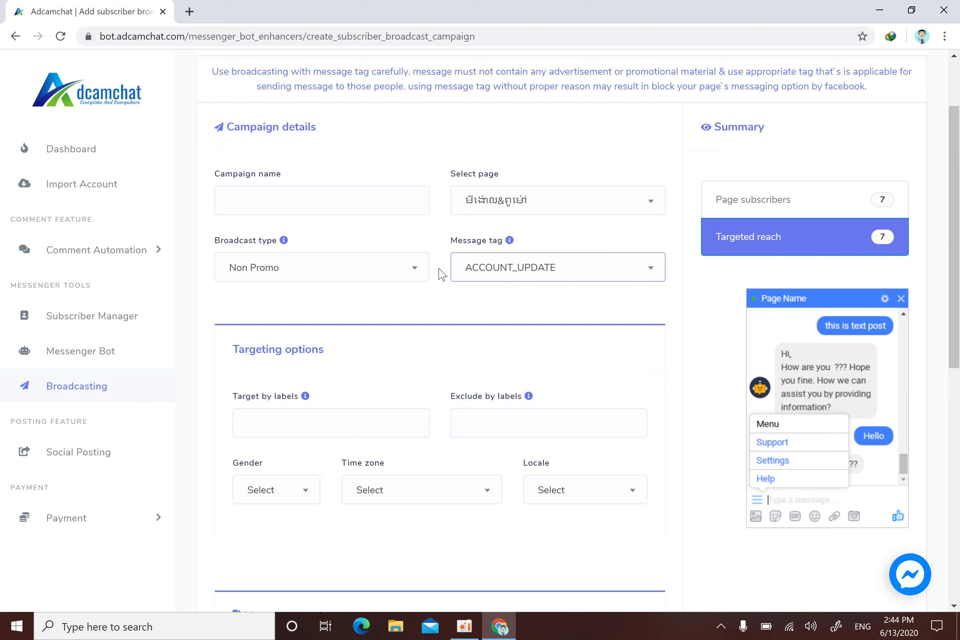
click(302, 491)
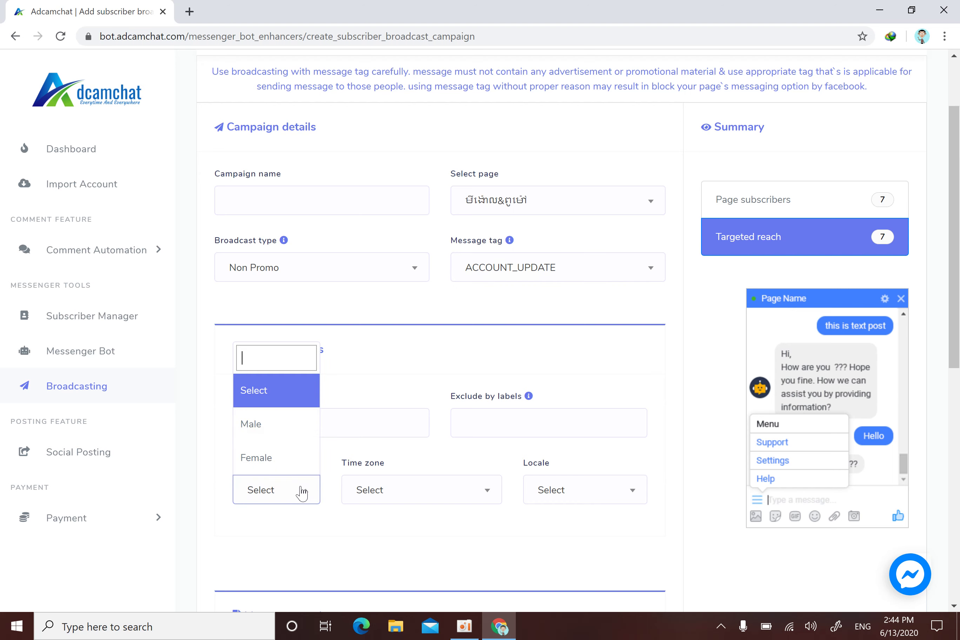
click(274, 392)
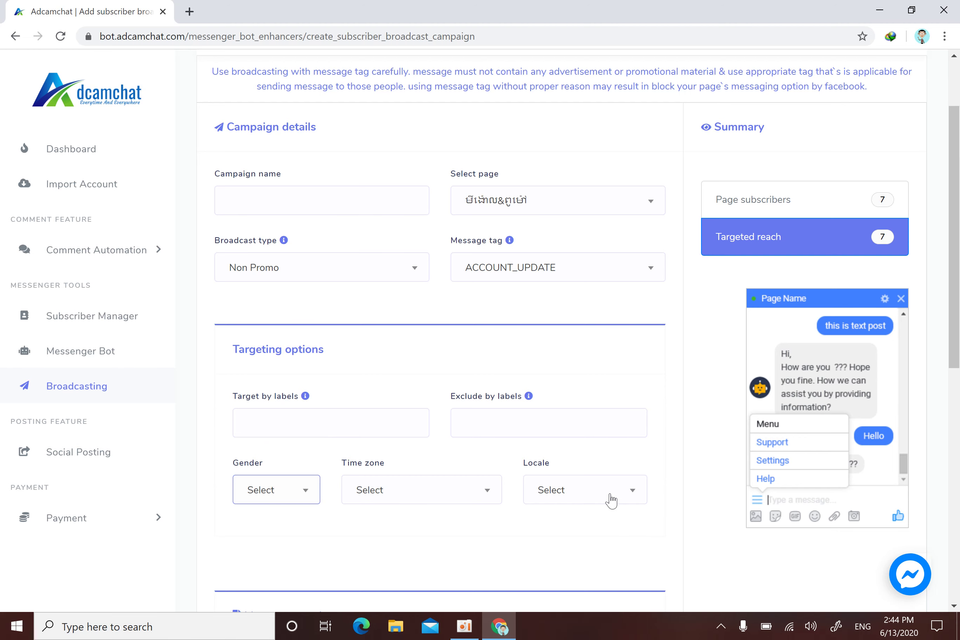
Step: Review the available message types in the message template, keeping Text
drag(957, 310, 958, 491)
click(306, 358)
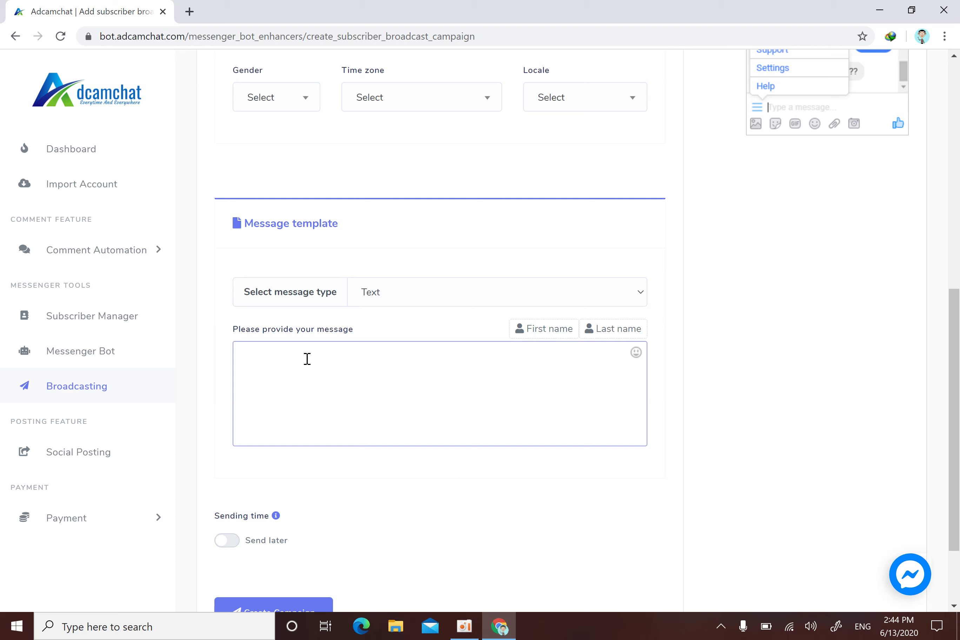
click(393, 299)
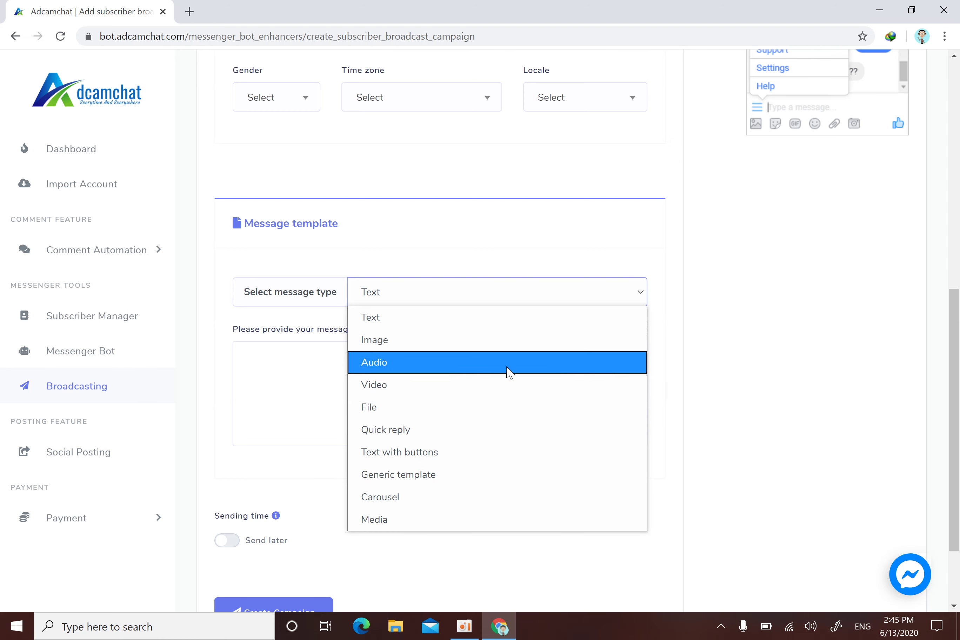
click(305, 372)
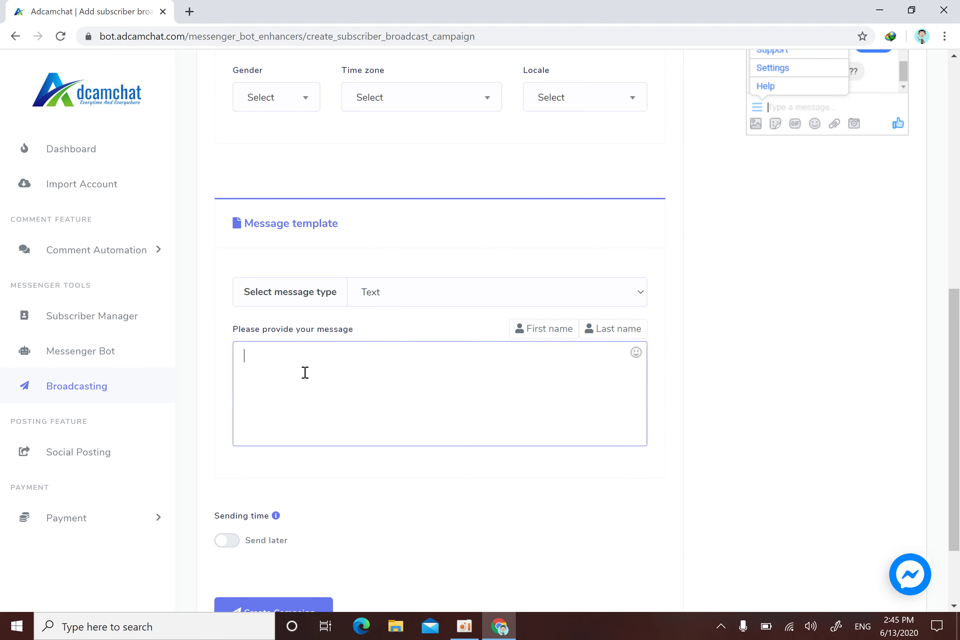
click(394, 305)
Step: Write the broadcast message "Hello ! Thanks for Support Our Team!" in the message template
click(285, 378)
text(sns)
text(ks)
text(for Suppor)
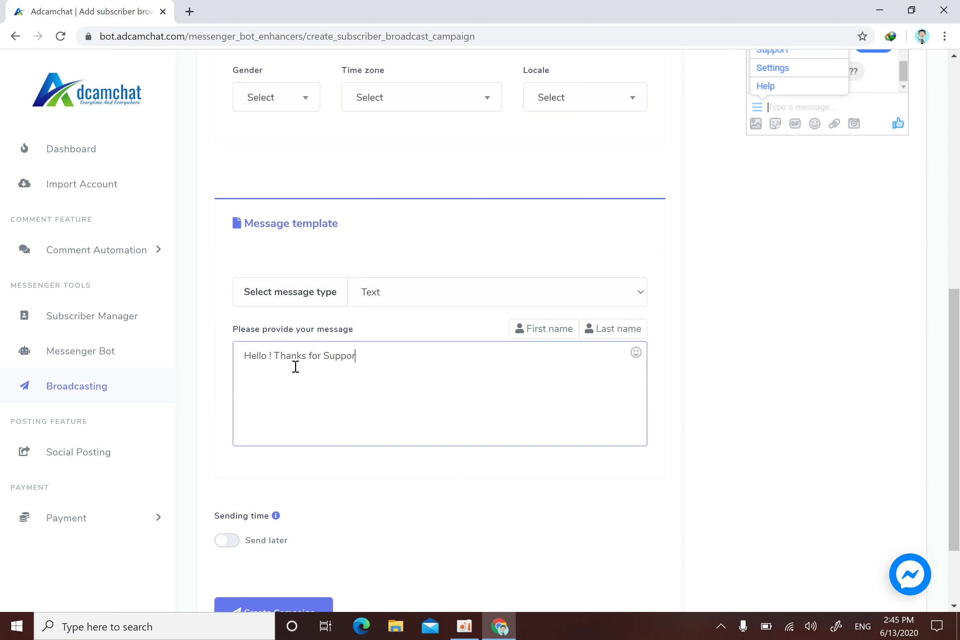
text(t Our Team!)
drag(957, 367, 957, 417)
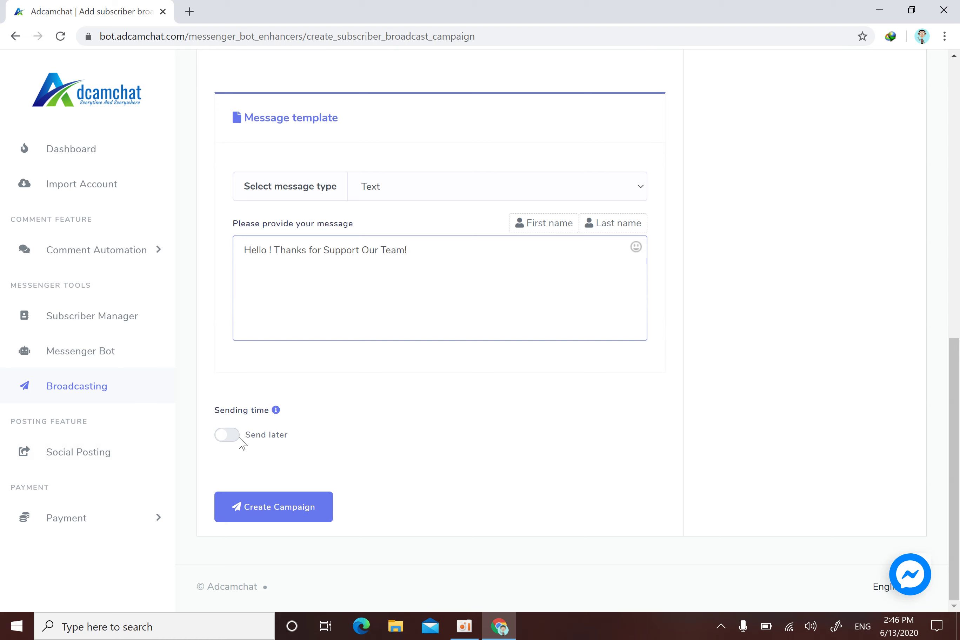
Step: Review the schedule time and time zone settings for delayed sending, leaving Send later turned off
click(224, 438)
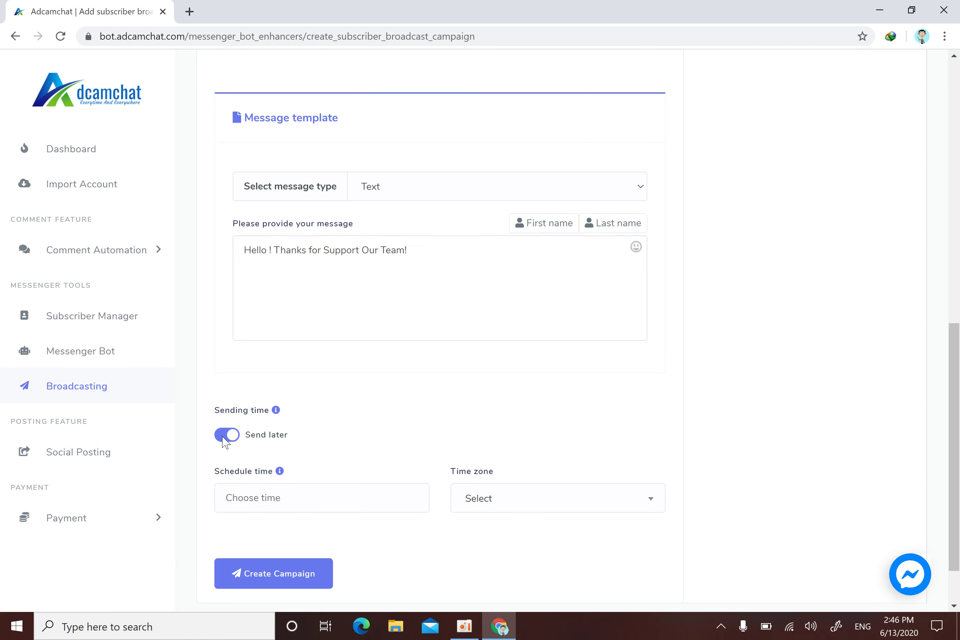
click(384, 502)
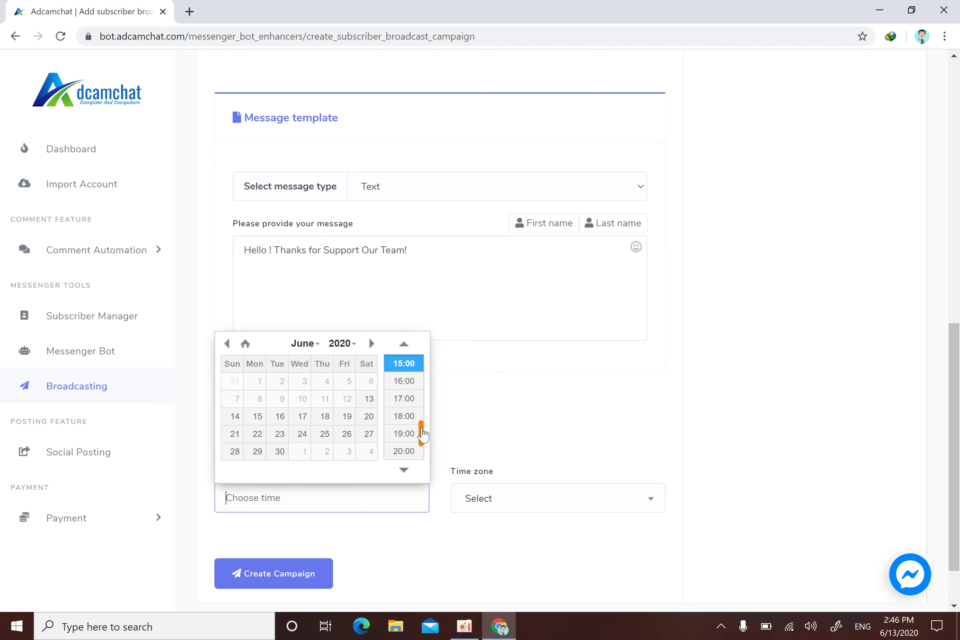
click(375, 544)
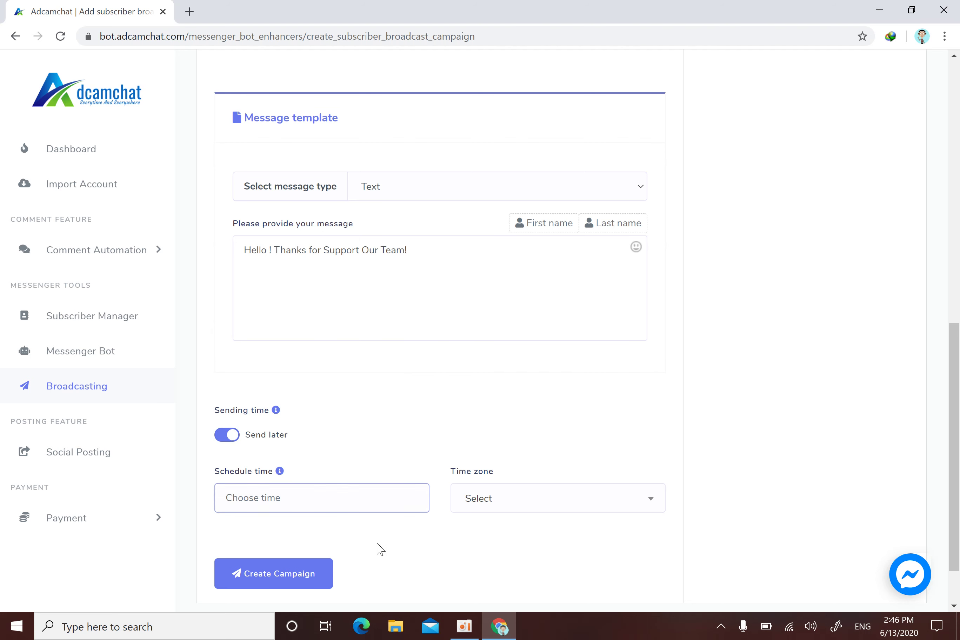
click(505, 499)
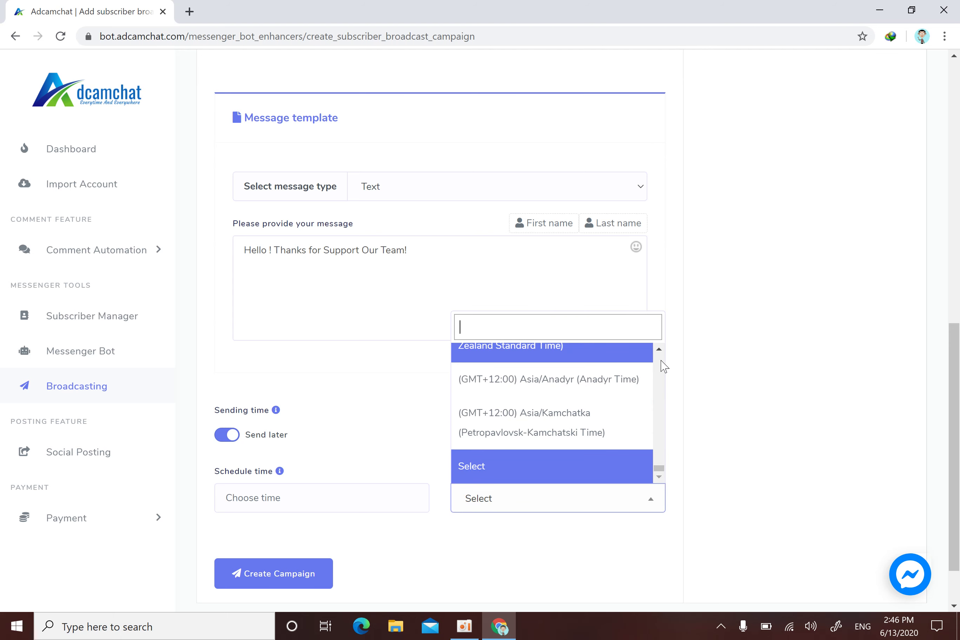
click(413, 379)
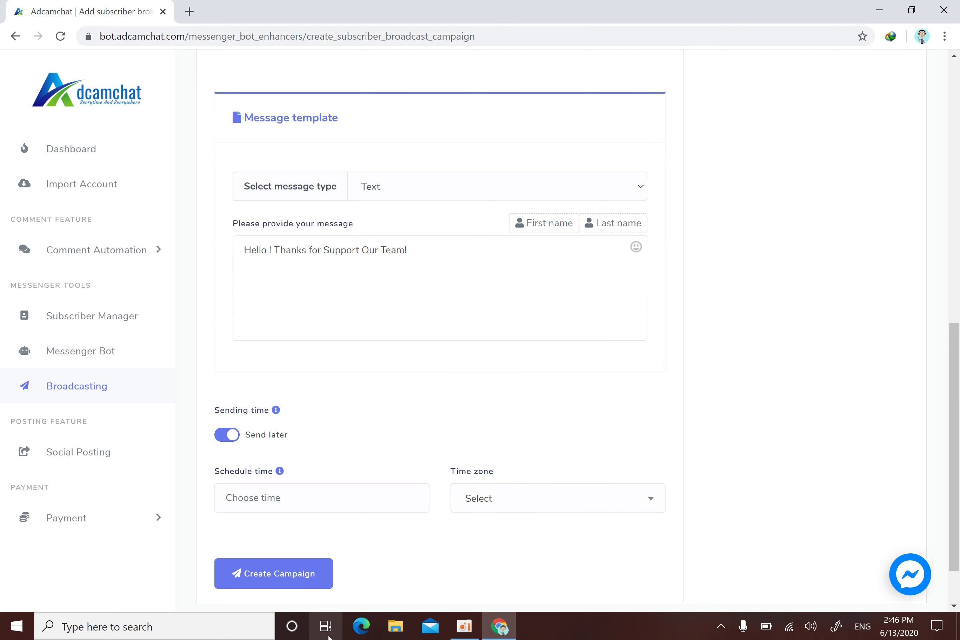
click(233, 436)
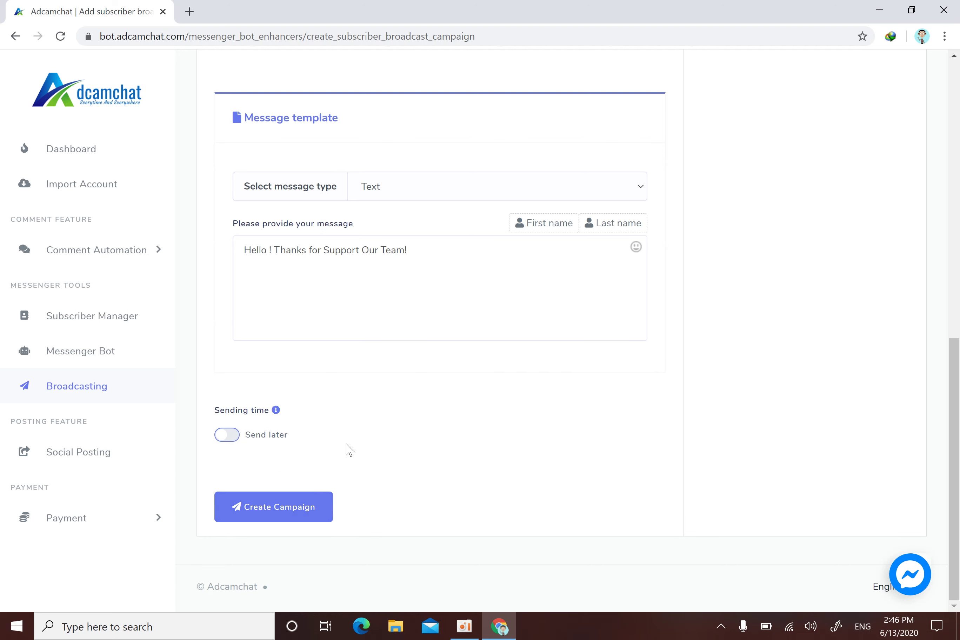
Step: Name the broadcast campaign "Thanks 1" and create it for immediate sending
click(289, 519)
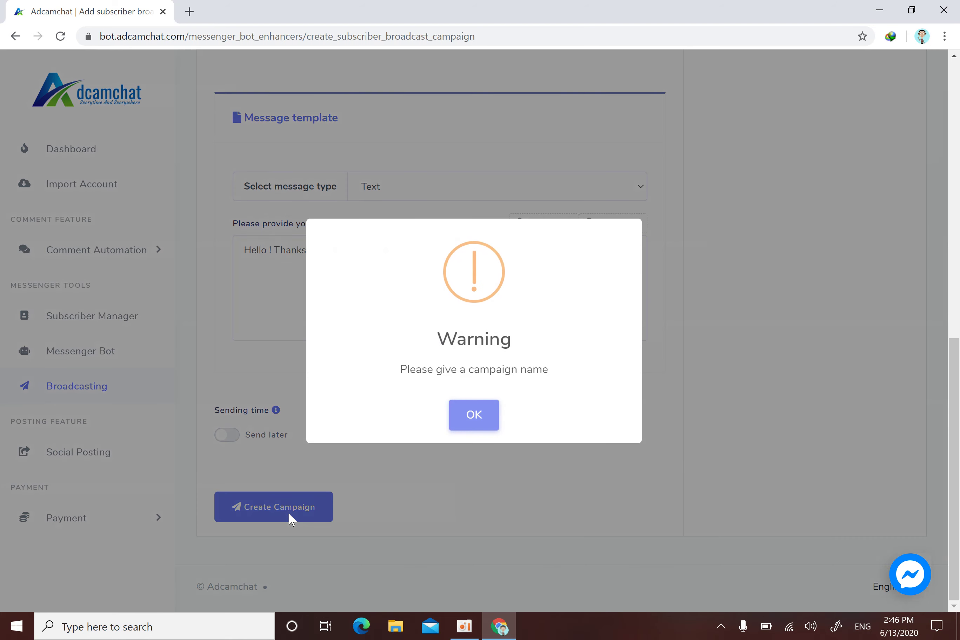
click(482, 415)
drag(954, 445, 958, 186)
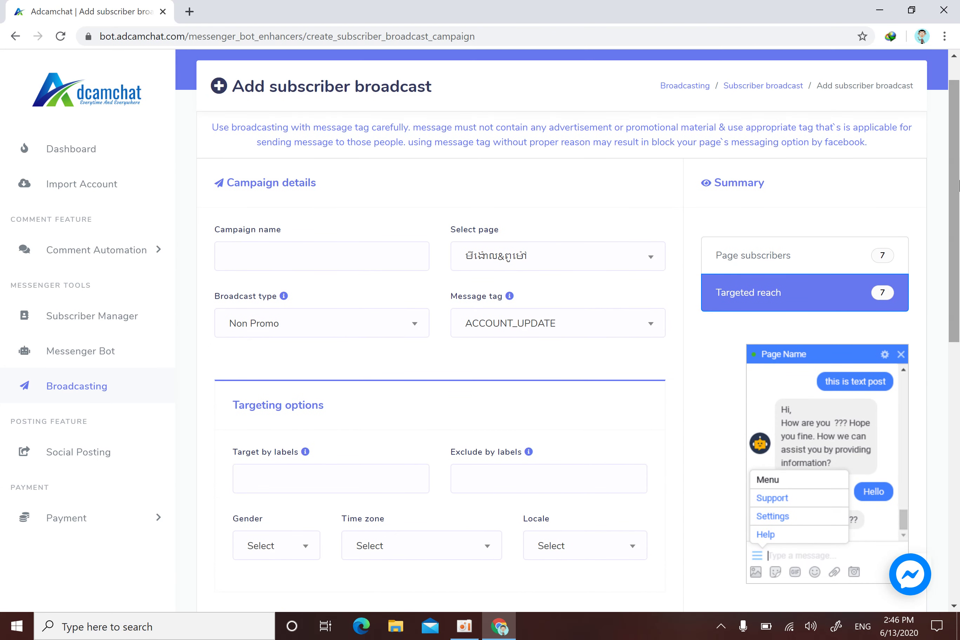
click(352, 257)
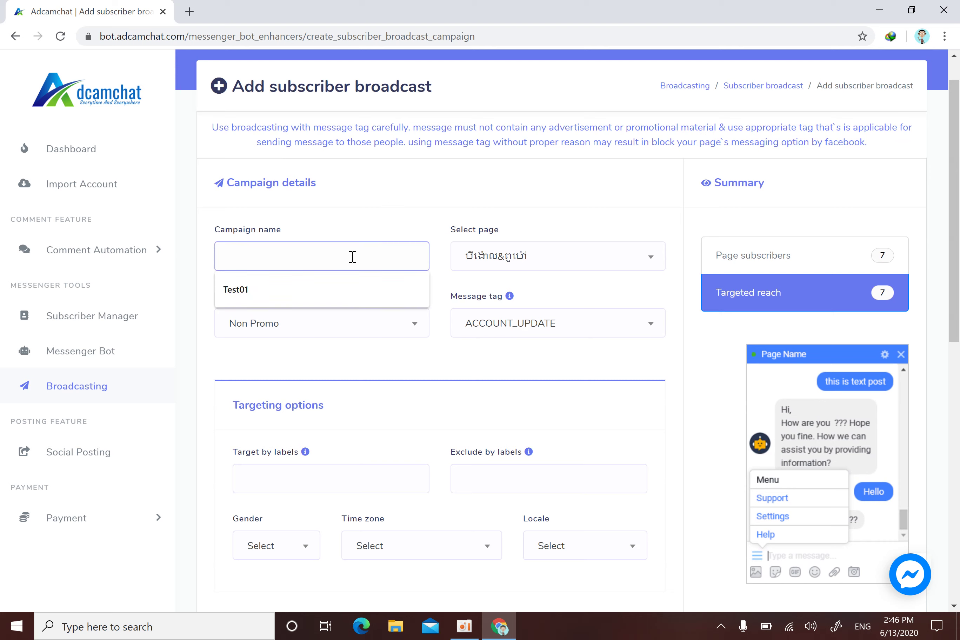
text(Thanks 1)
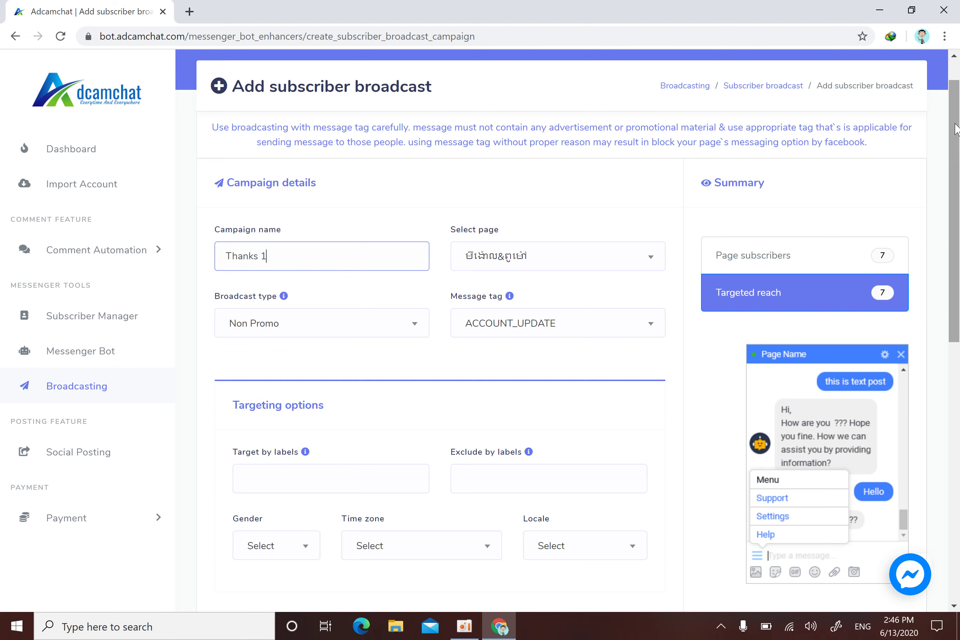
drag(957, 130, 958, 394)
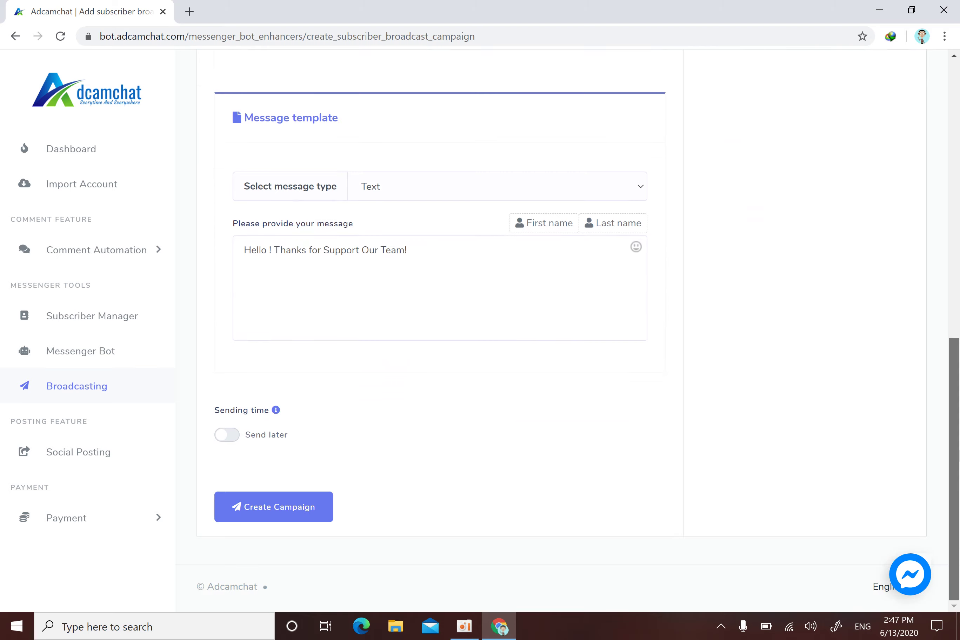
click(286, 505)
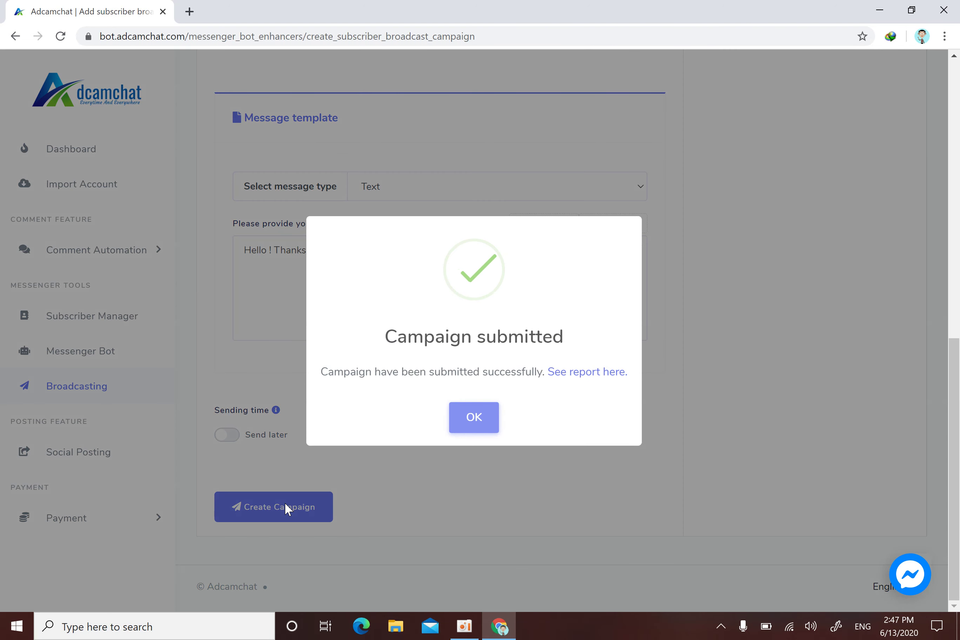
click(474, 428)
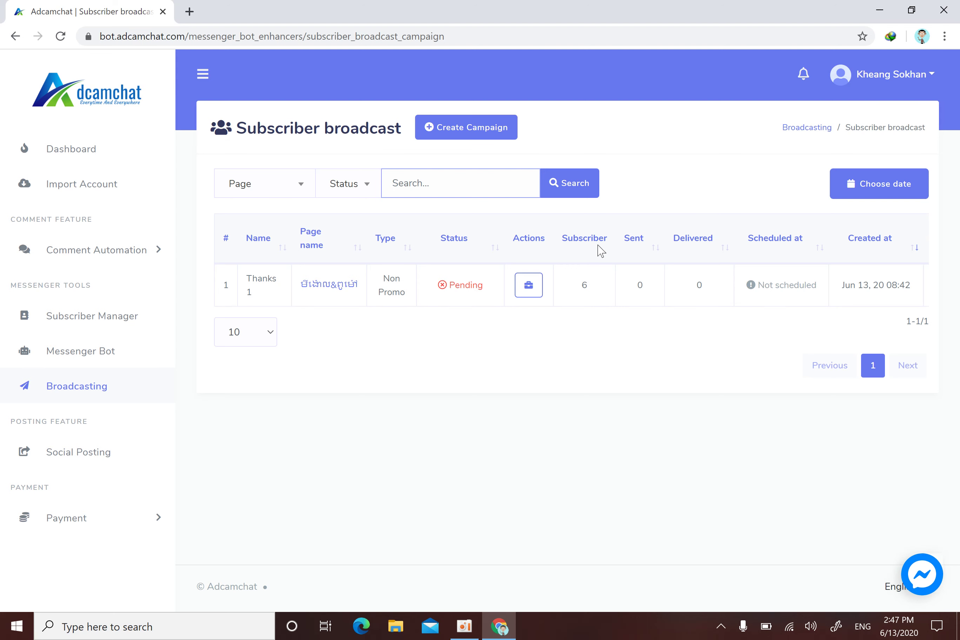
Step: Examine the Thanks 1 campaign's subscriber and sent counts, and reload the campaign list to check its status
drag(607, 243, 560, 242)
click(585, 283)
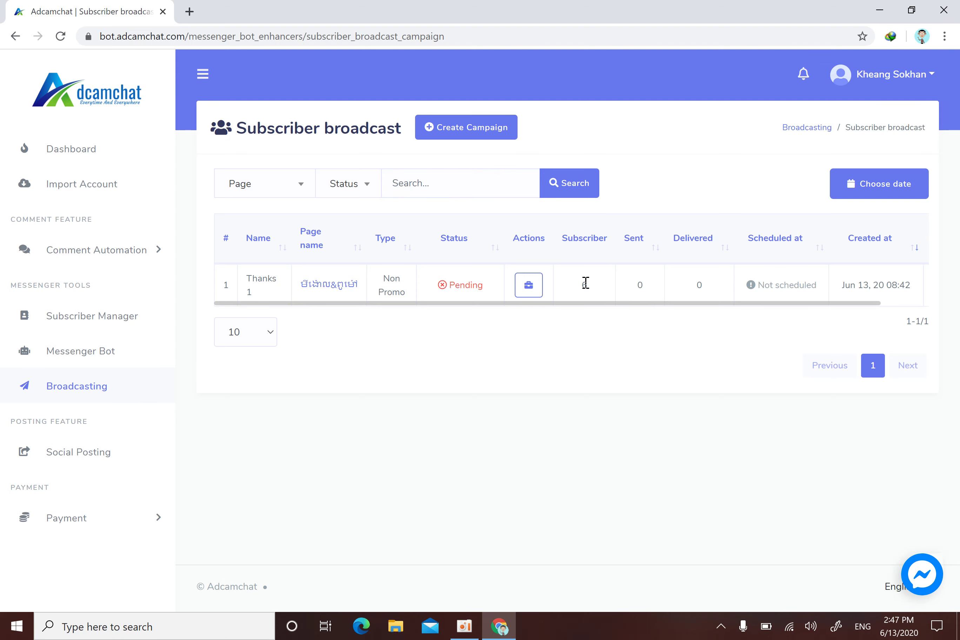
double_click(640, 285)
click(640, 285)
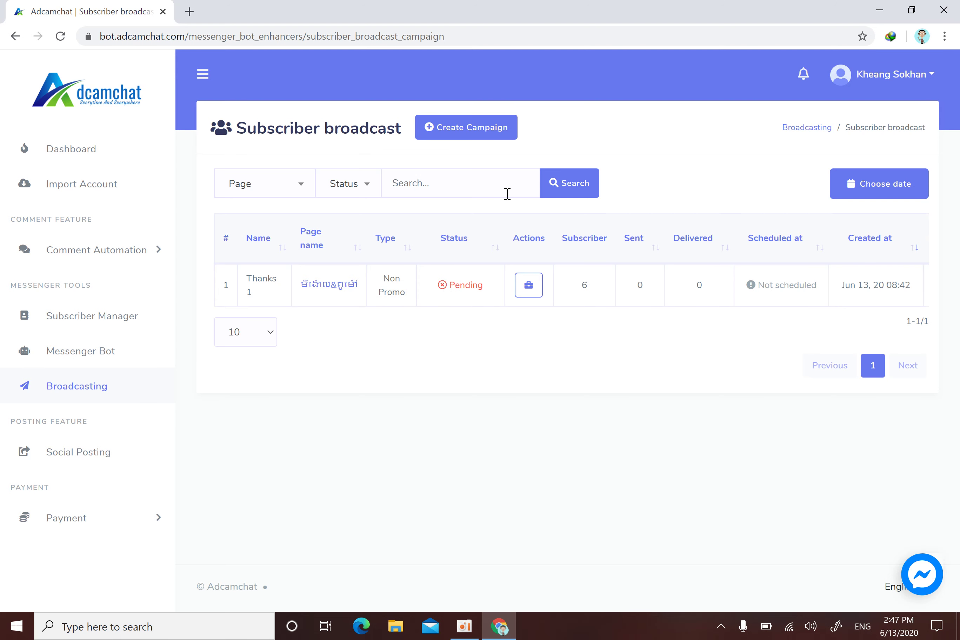
click(60, 36)
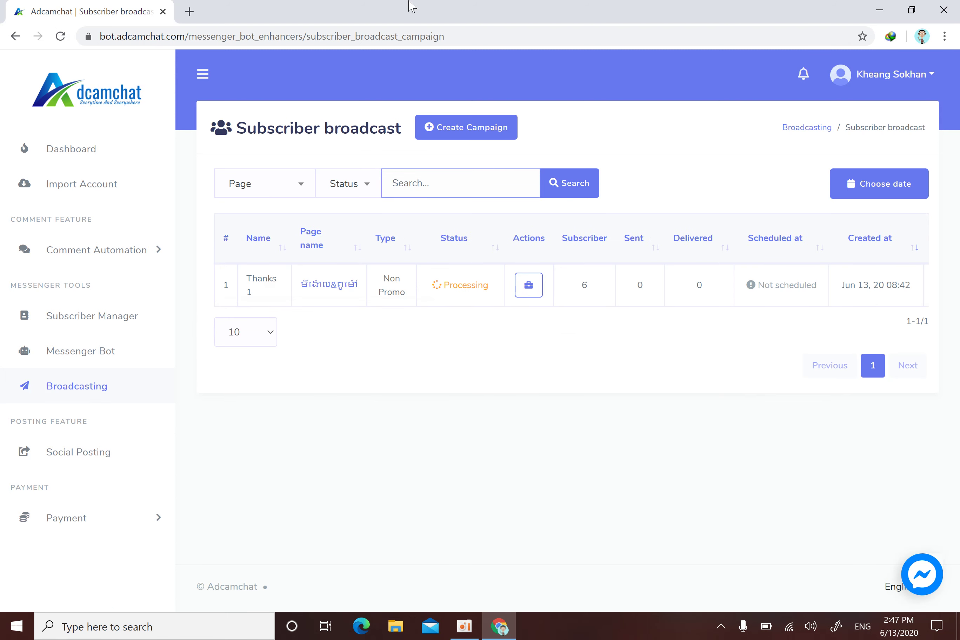
Step: Open Facebook in a new browser tab and go to the inbox of the page used for the broadcast
click(190, 12)
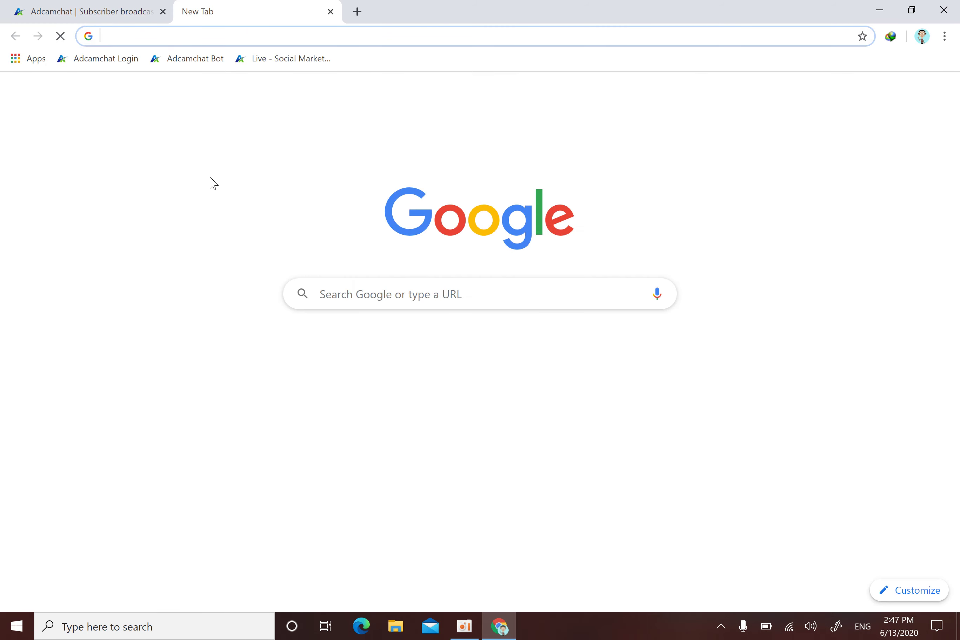
click(324, 359)
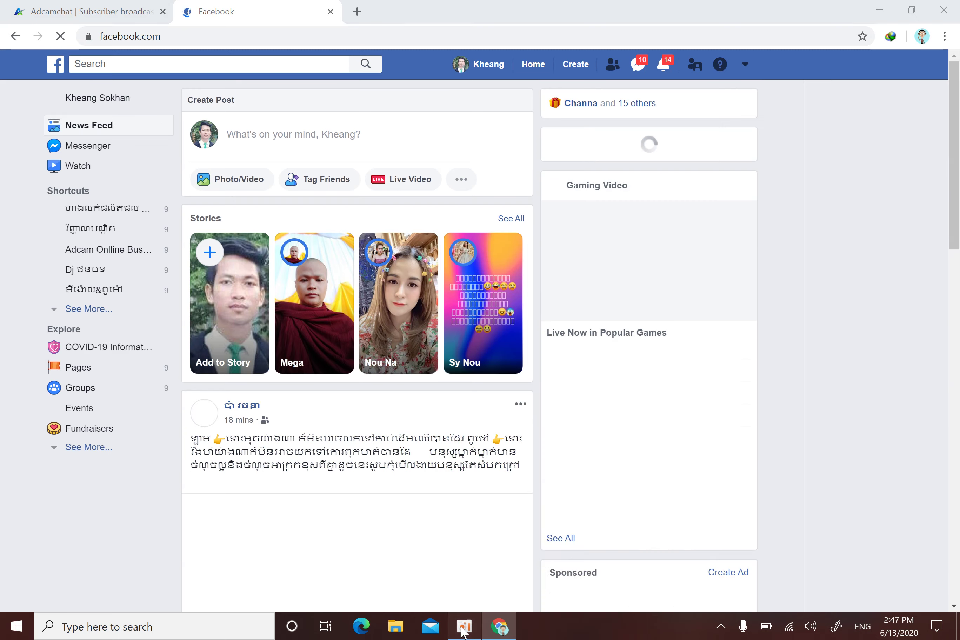
click(464, 626)
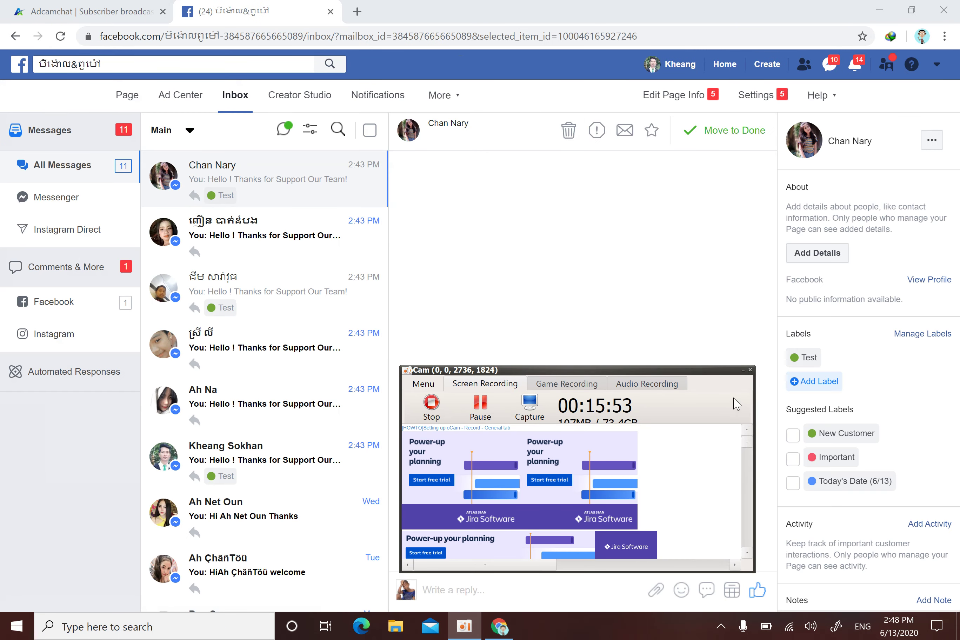
click(744, 373)
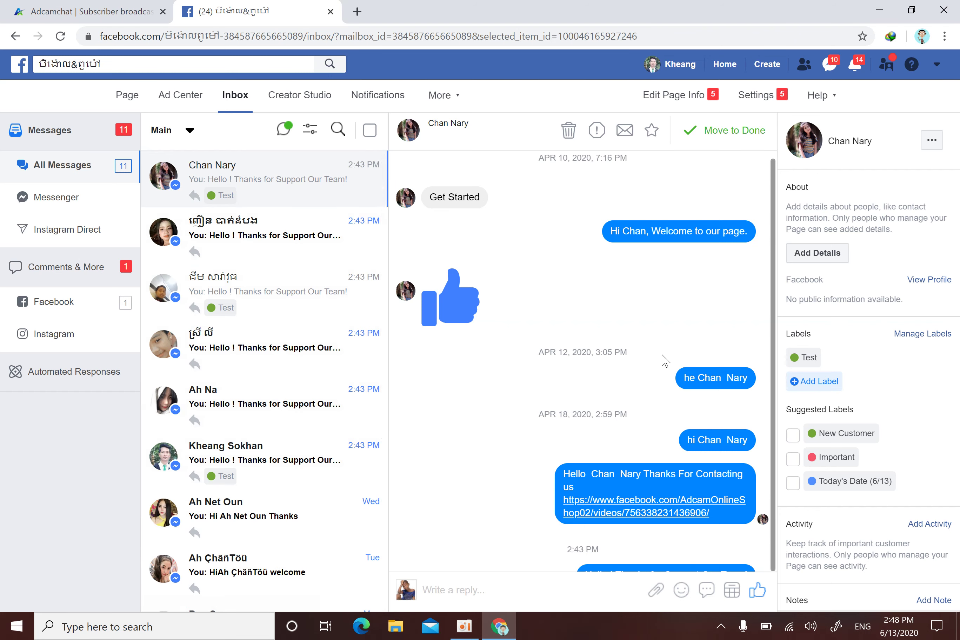
Step: Examine the page inbox conversations one by one for the delivered broadcast message "Hello ! Thanks for Support Our Team!"
scroll(664, 359, down, 1)
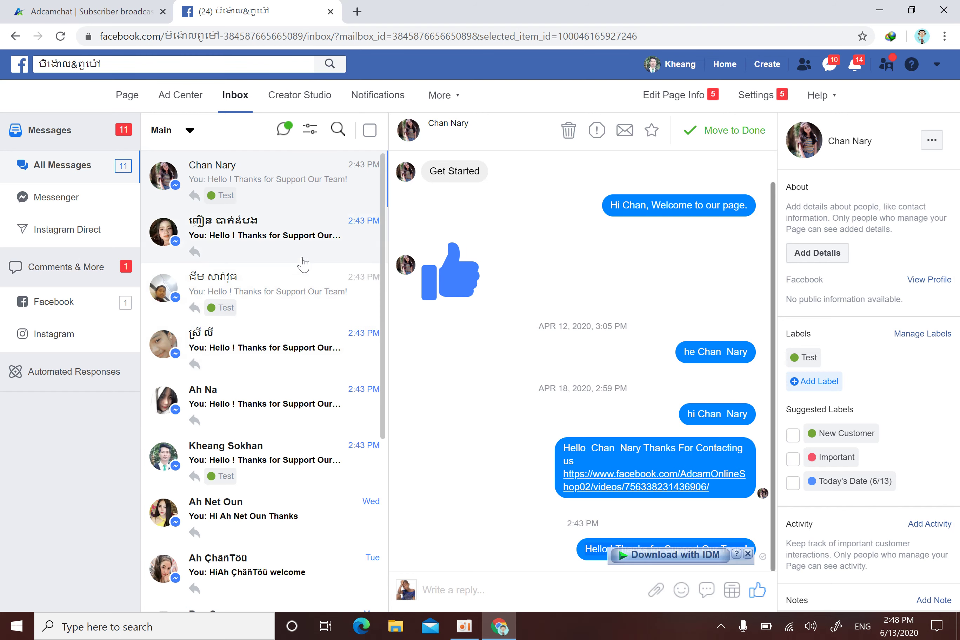
click(291, 249)
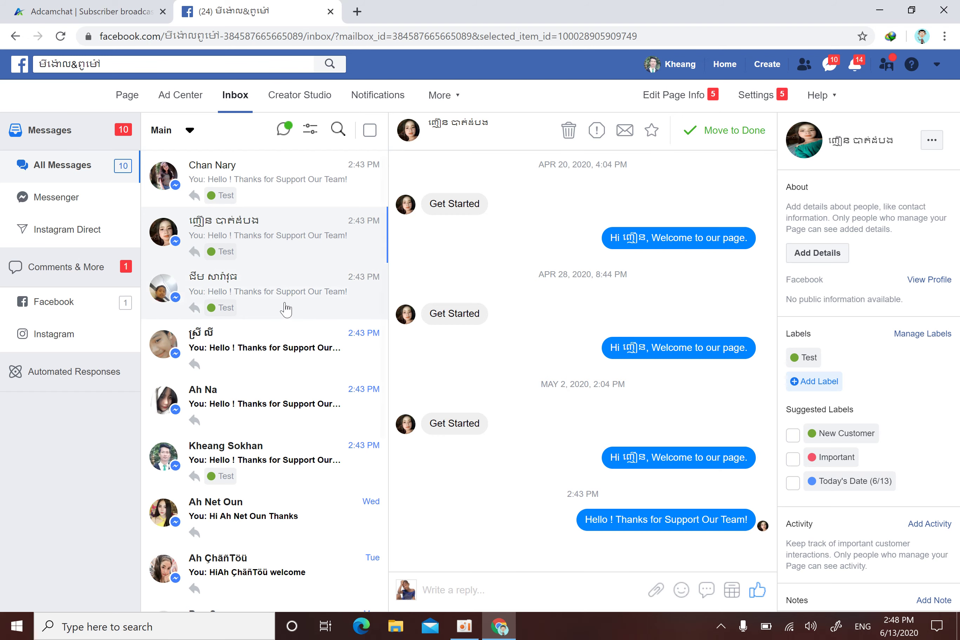
click(258, 355)
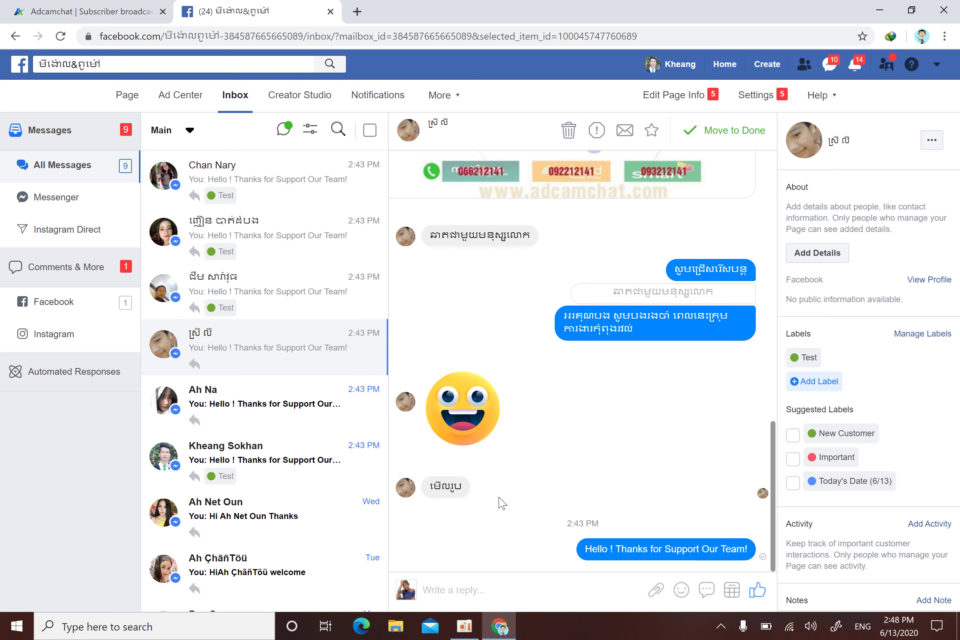
click(256, 420)
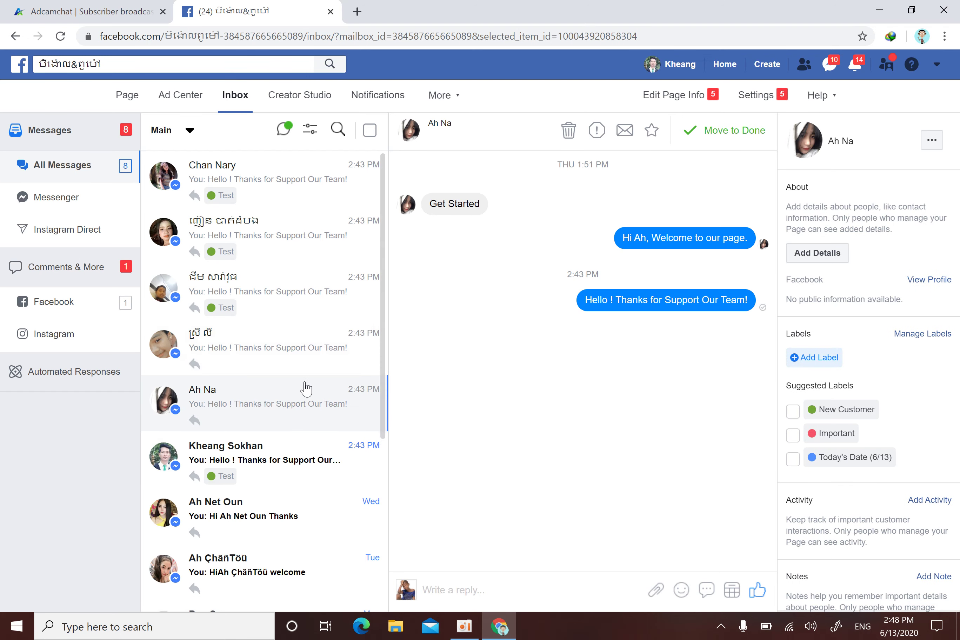
click(257, 457)
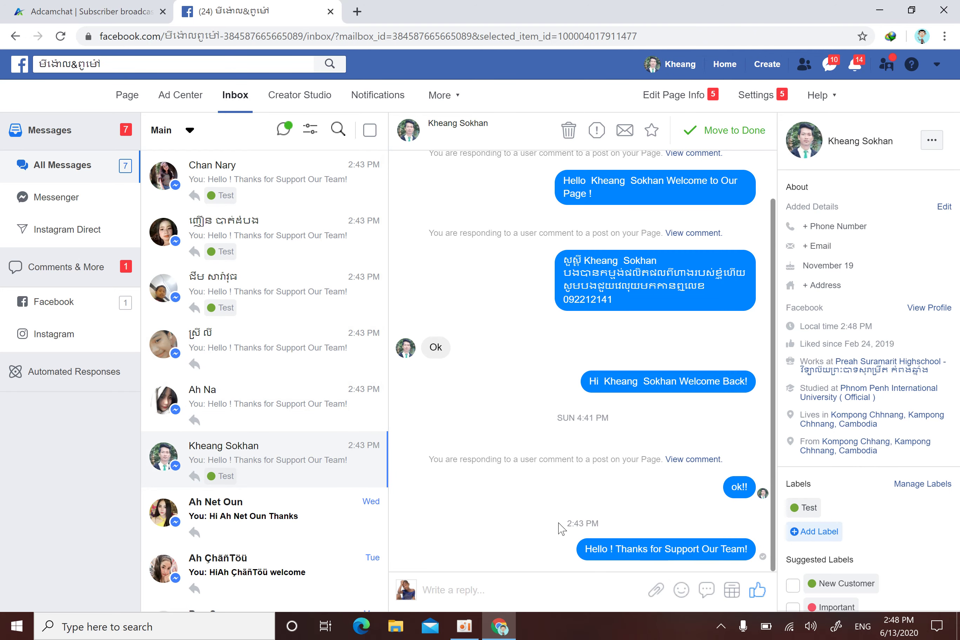
click(289, 532)
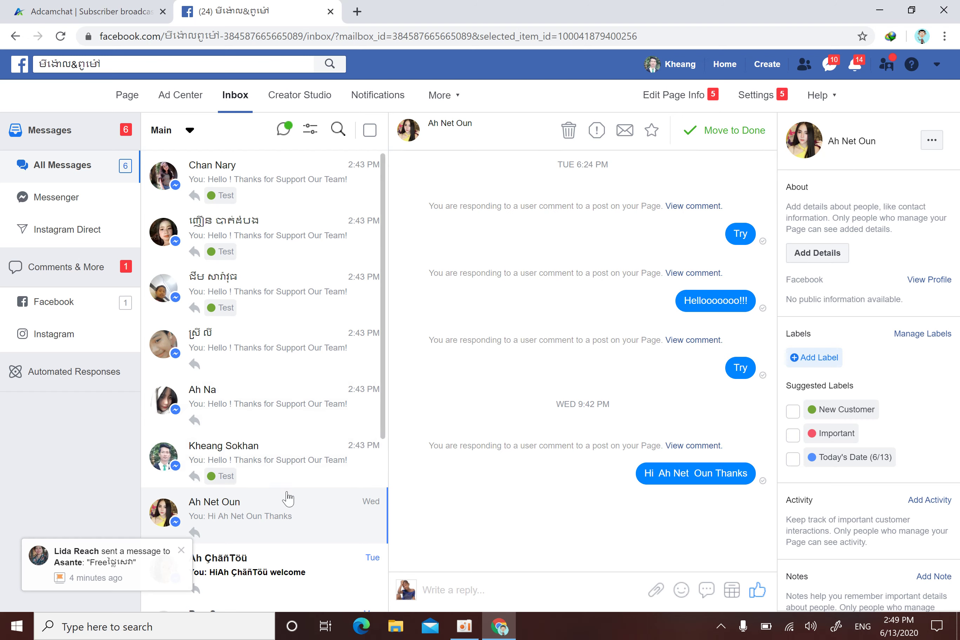
click(258, 454)
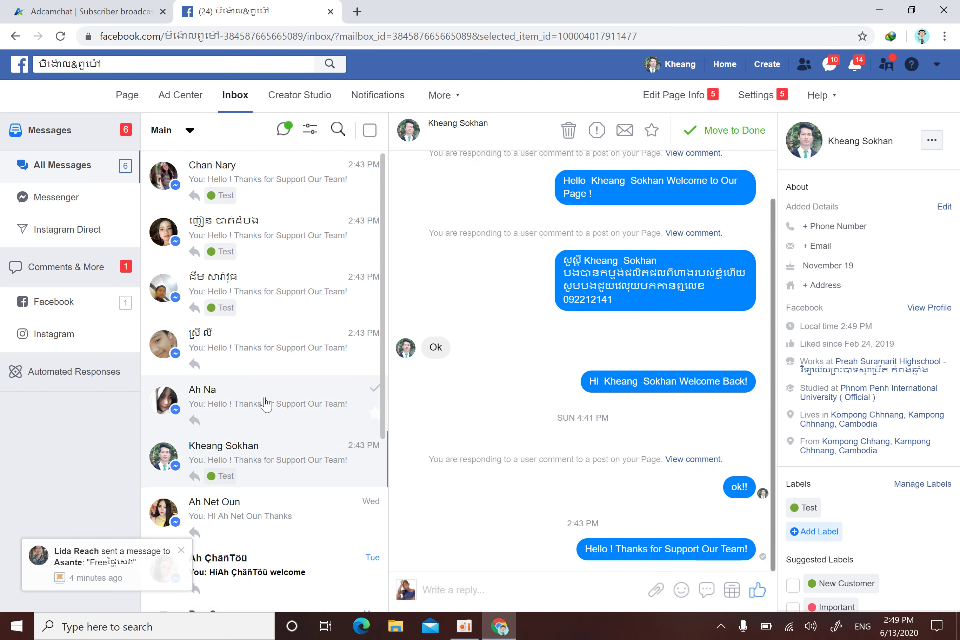
click(263, 399)
click(259, 346)
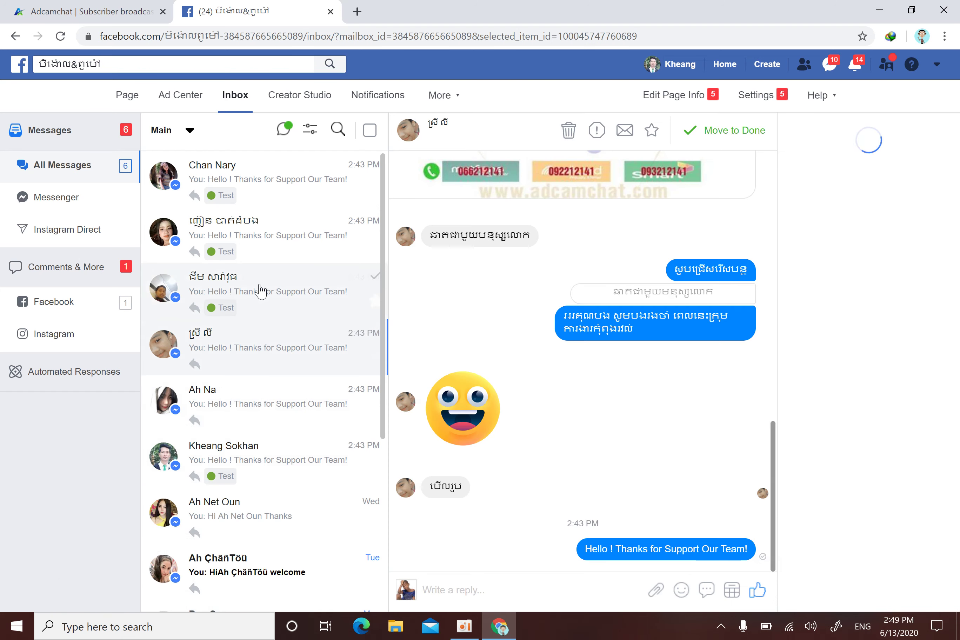